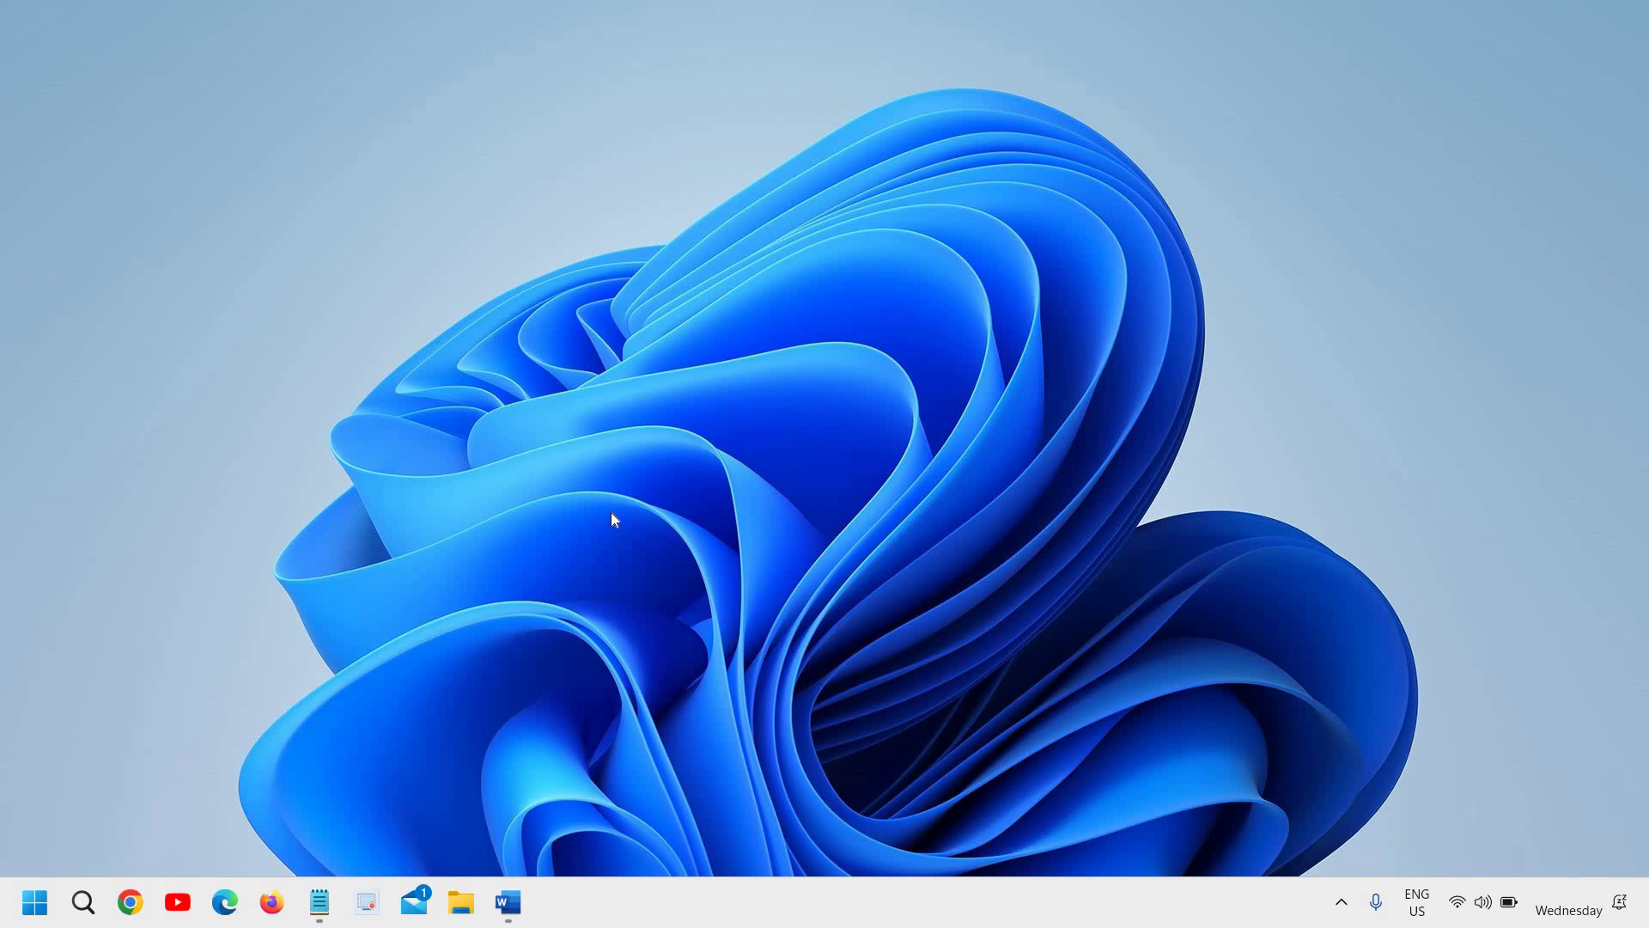
Search Windows for 'trou' and open the System > Troubleshoot settings page
left_click(89, 909)
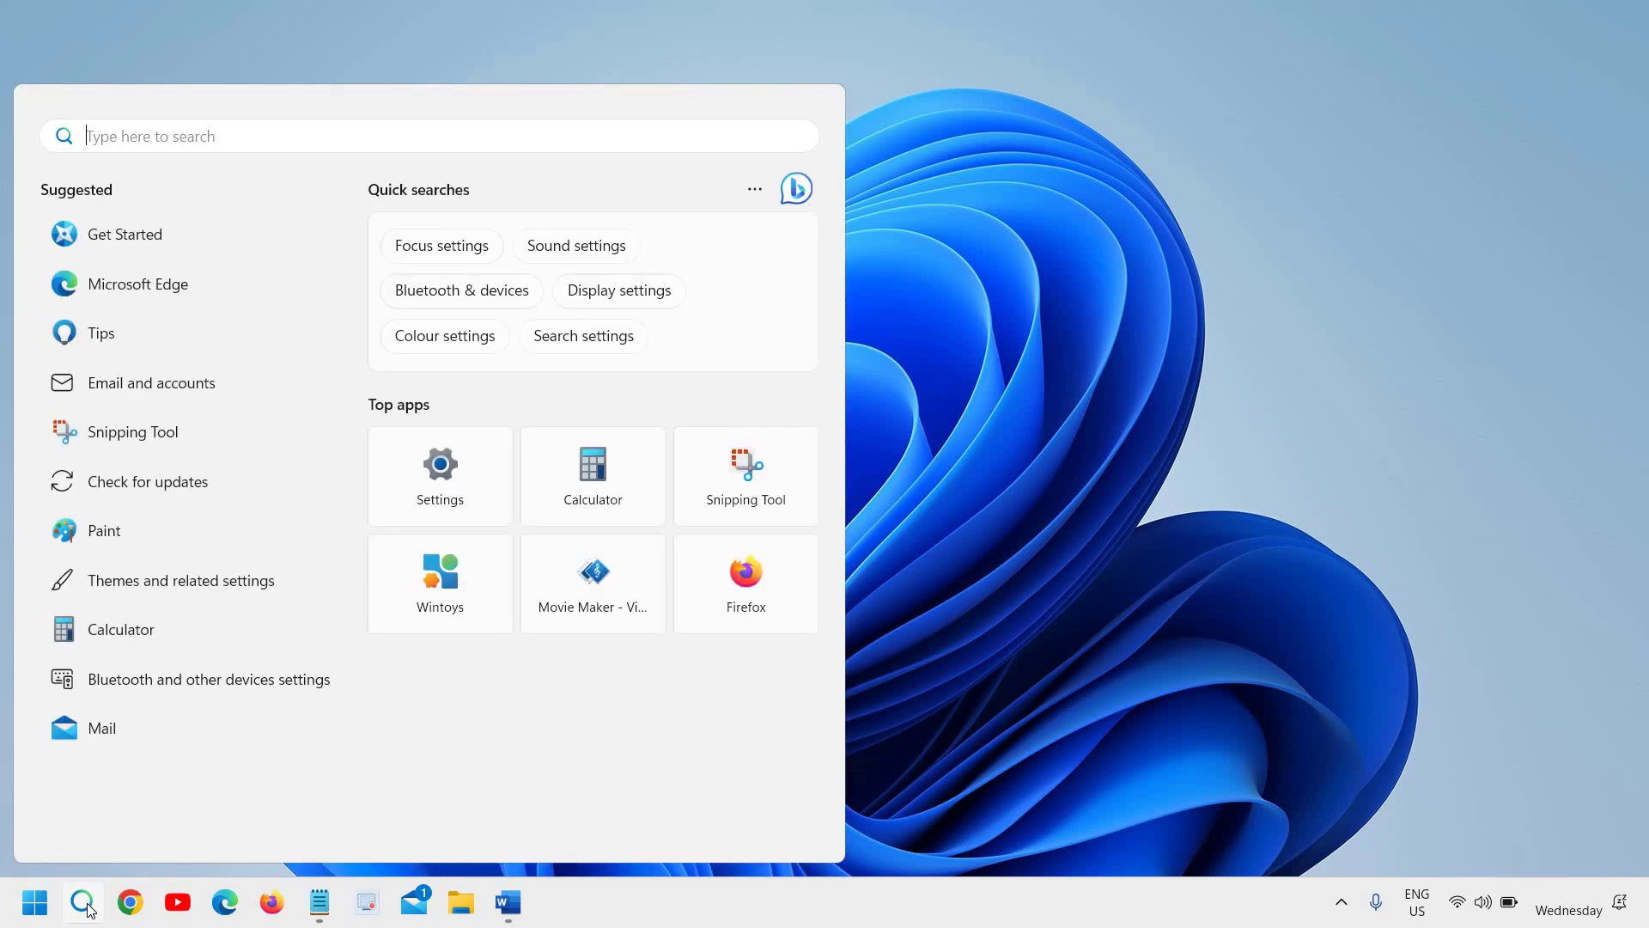
type("trou")
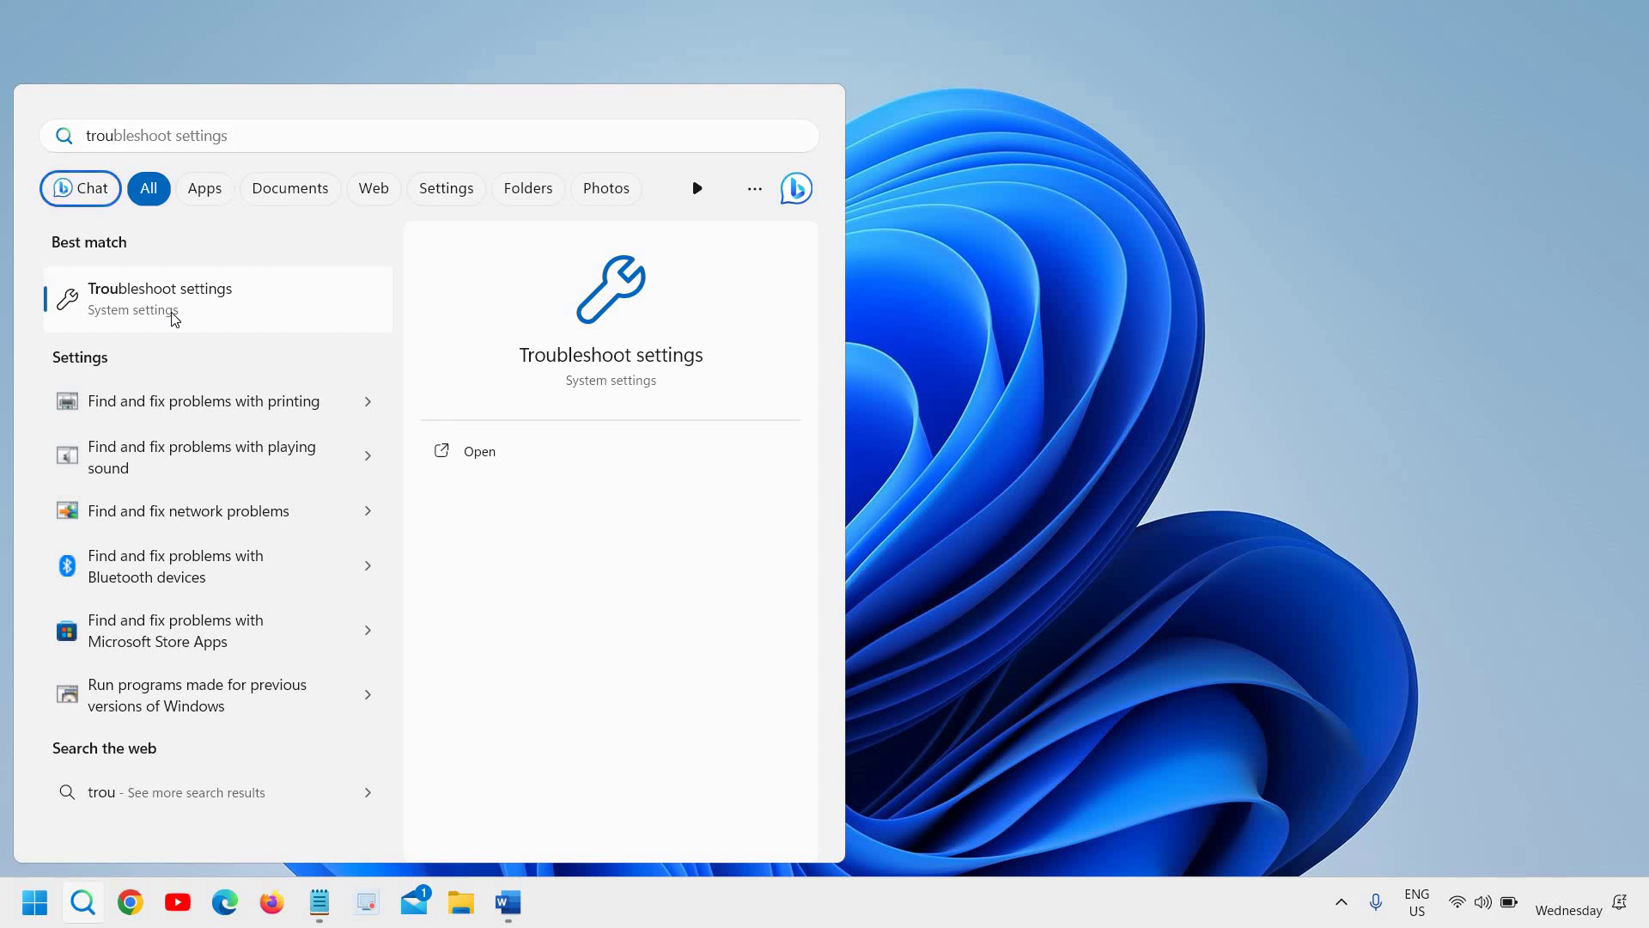
left_click(175, 319)
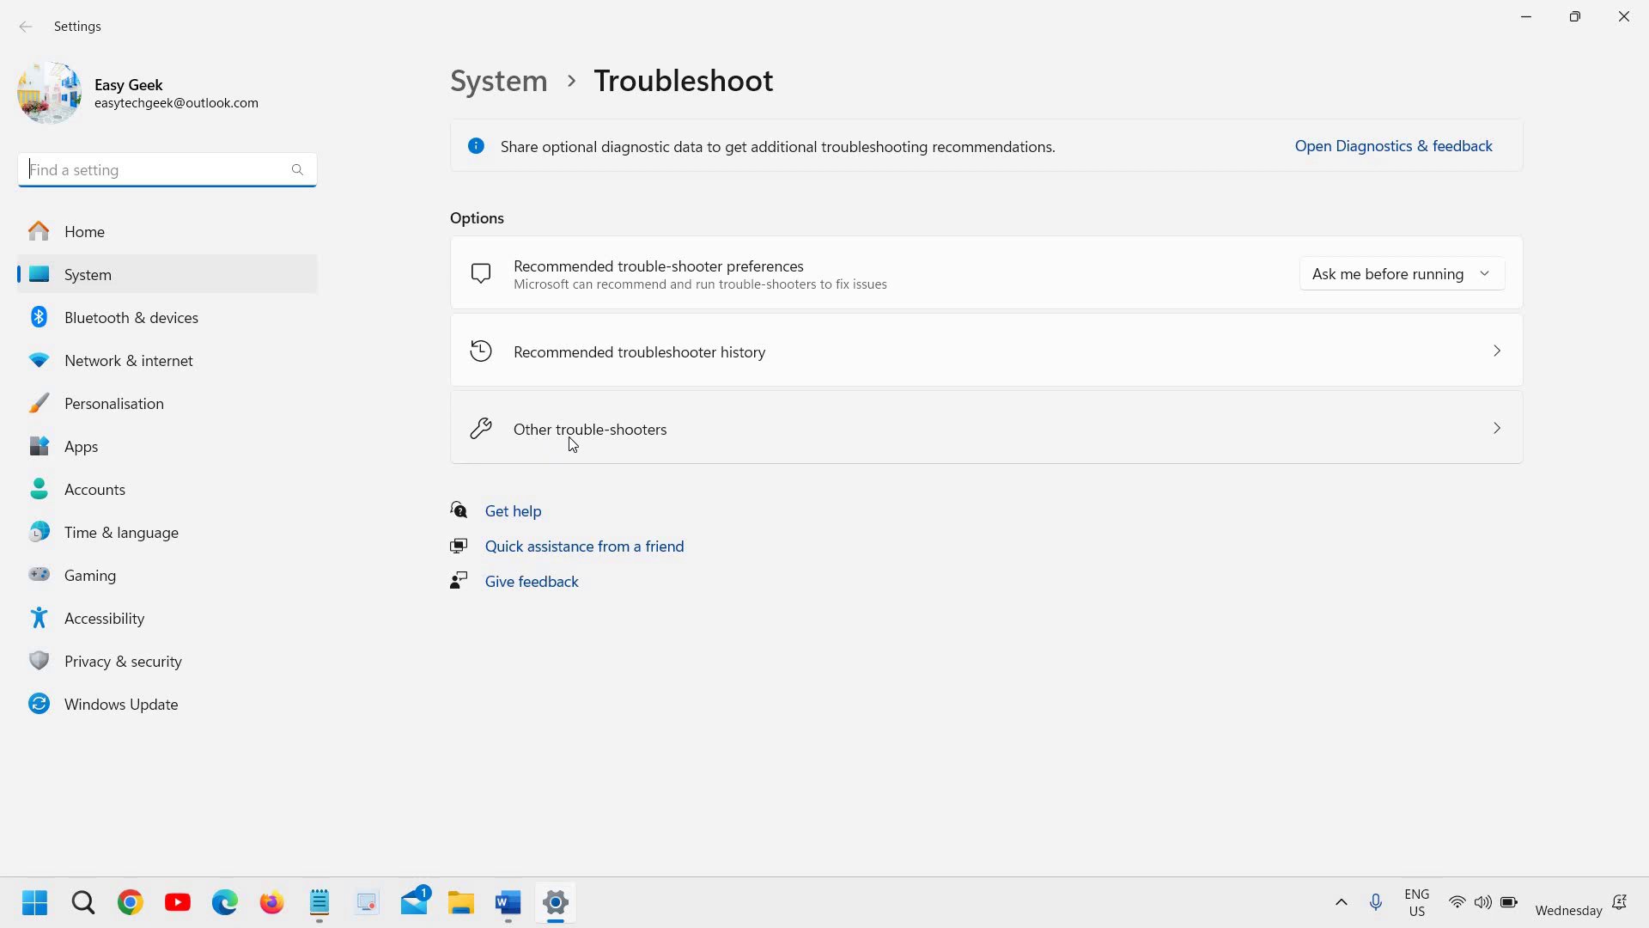
Launch the Windows Update troubleshooter from Other trouble-shooters, cancel it, and close Settings
left_click(573, 444)
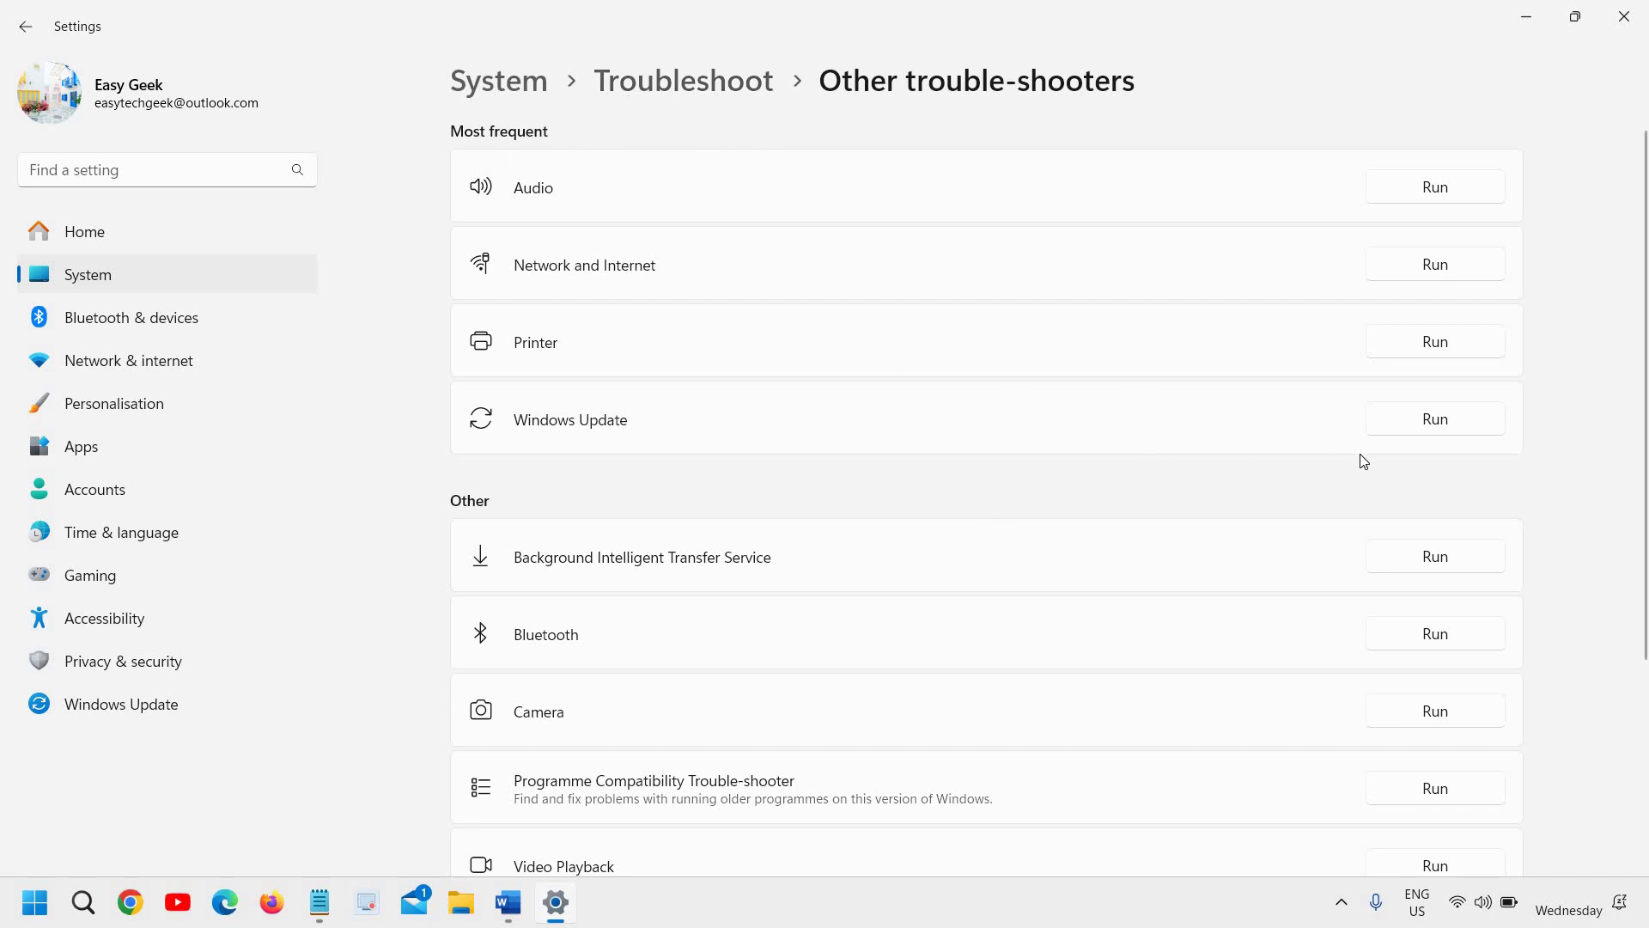
left_click(1425, 434)
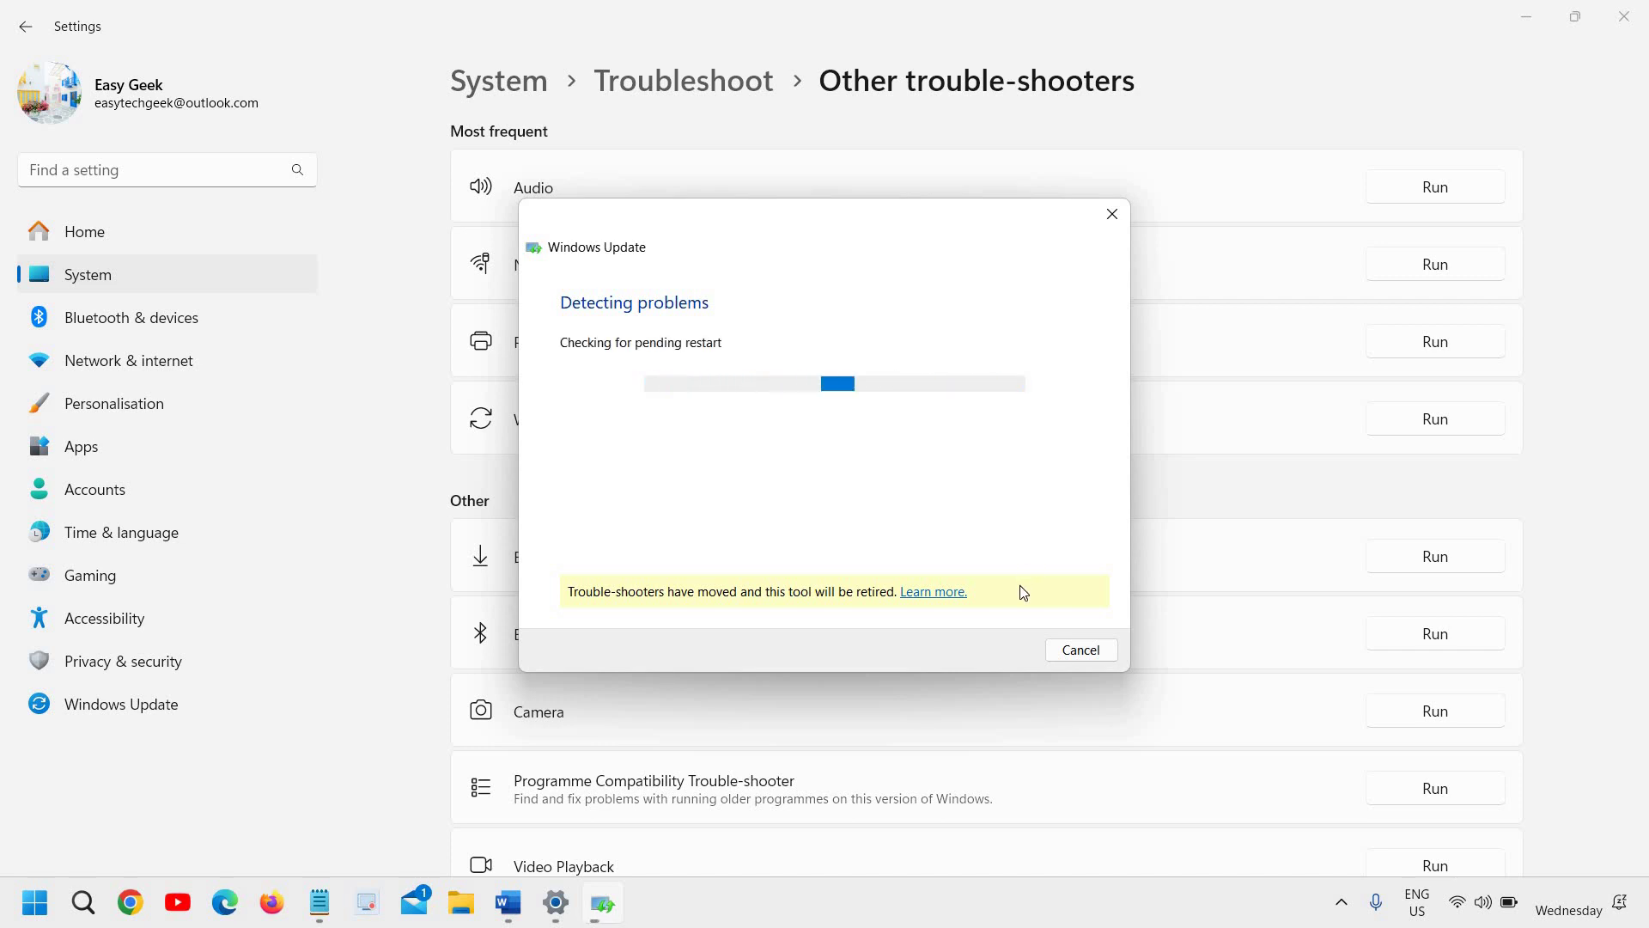
left_click(1074, 658)
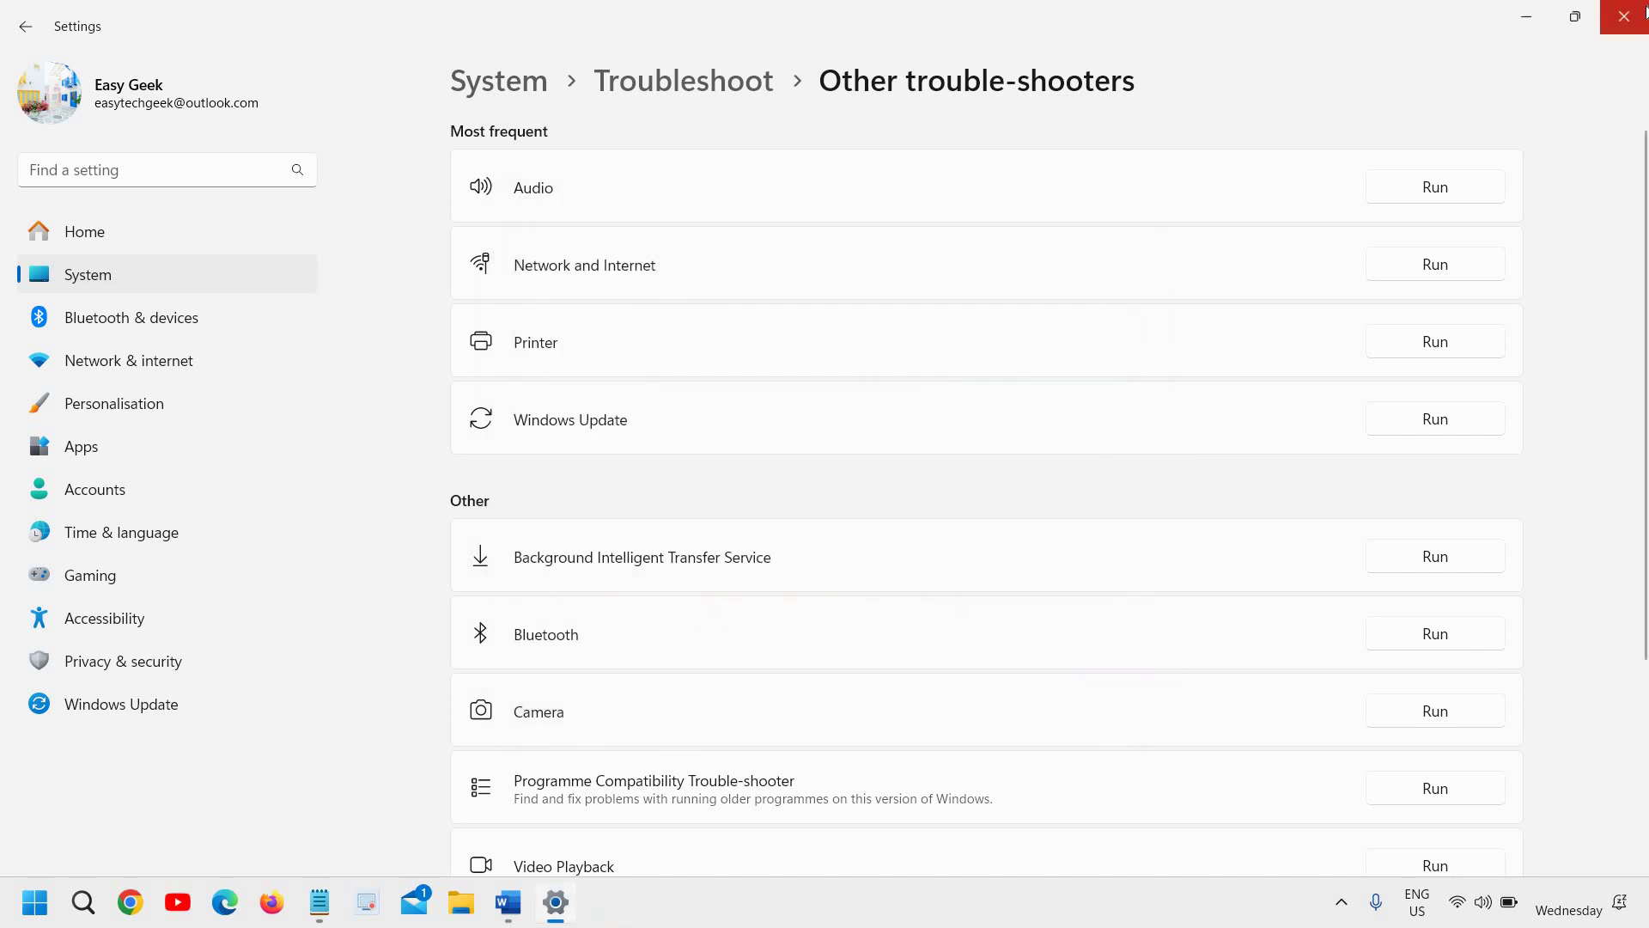
left_click(1643, 20)
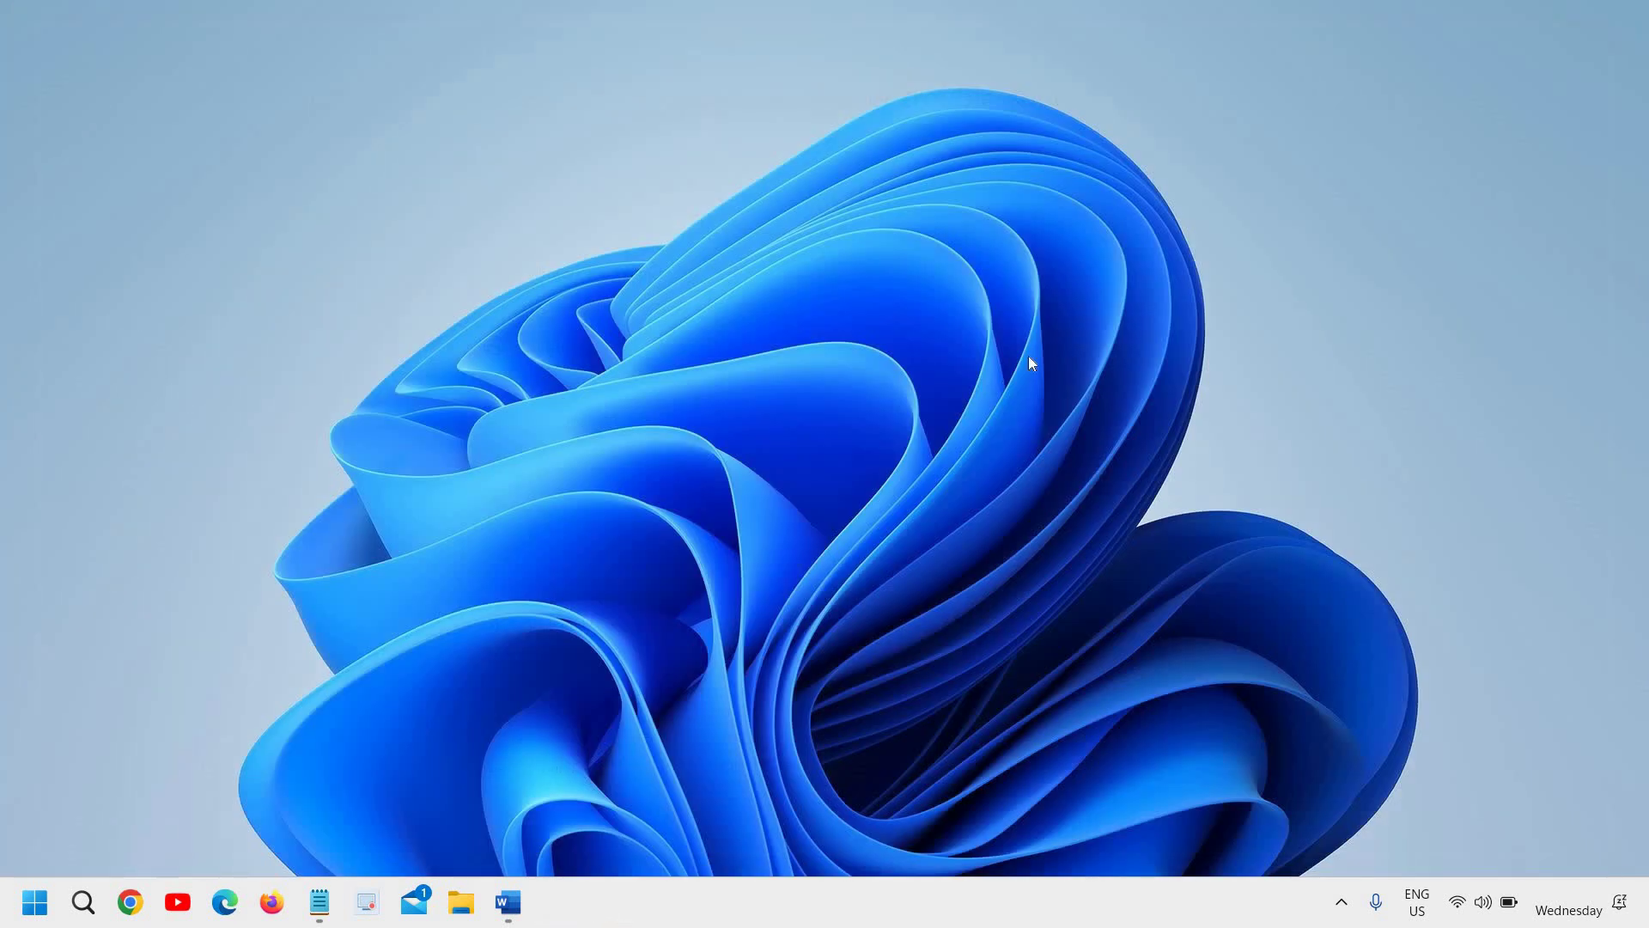
In a maximized File Explorer, browse to C:\Windows and select the SoftwareDistribution folder
left_click(460, 903)
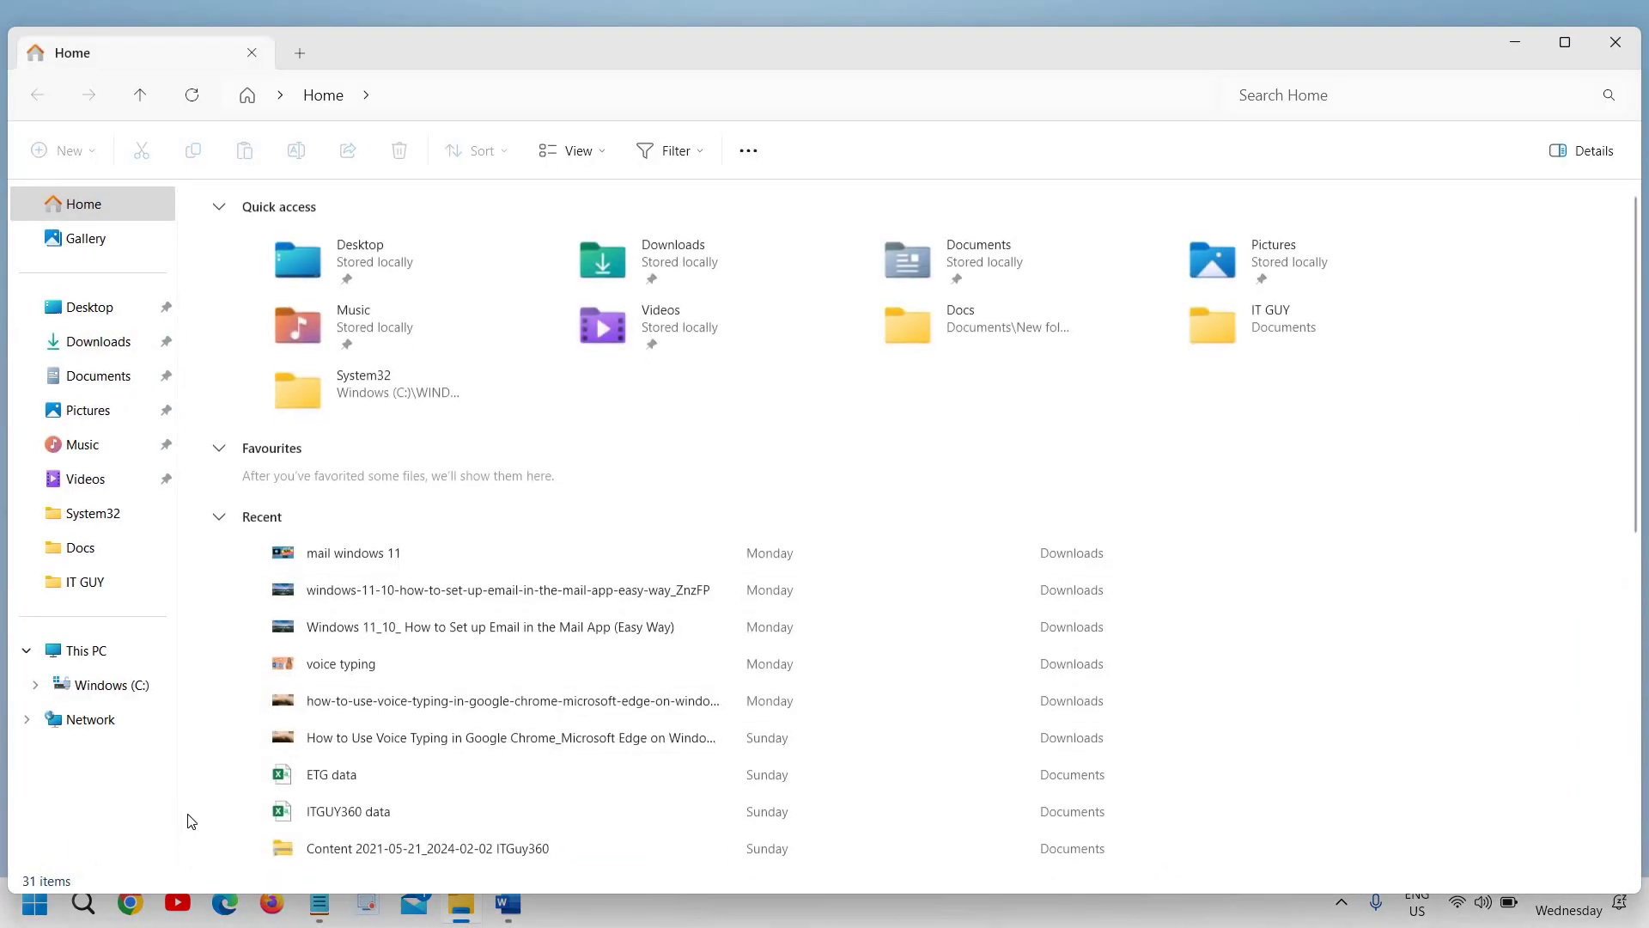
left_click(83, 904)
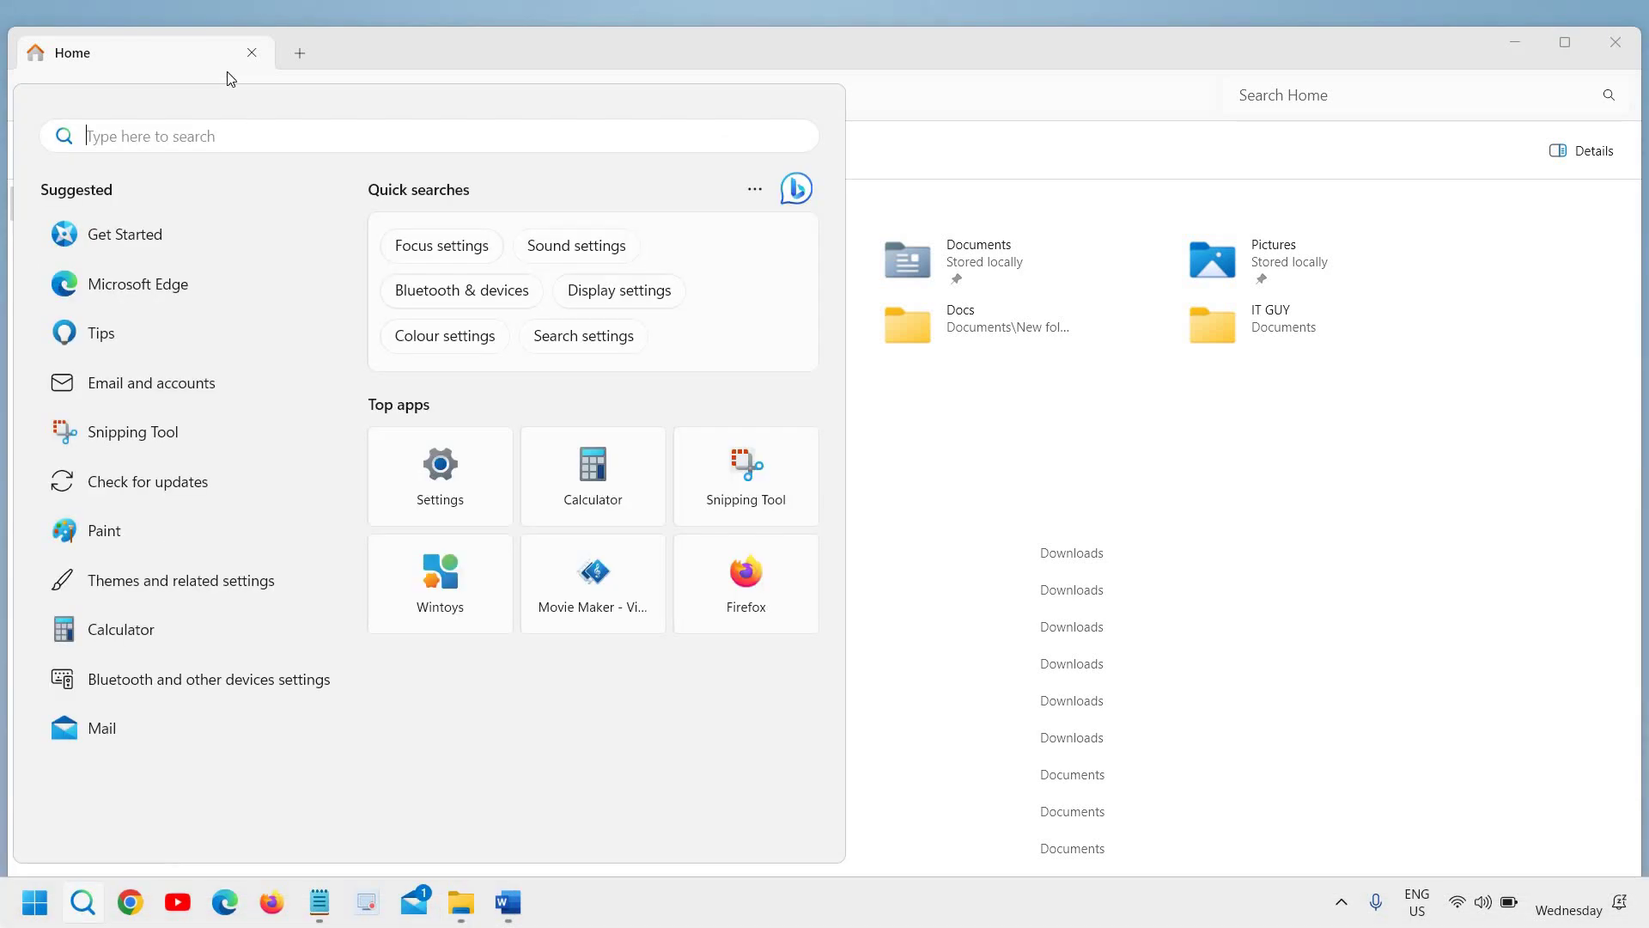
left_click(874, 57)
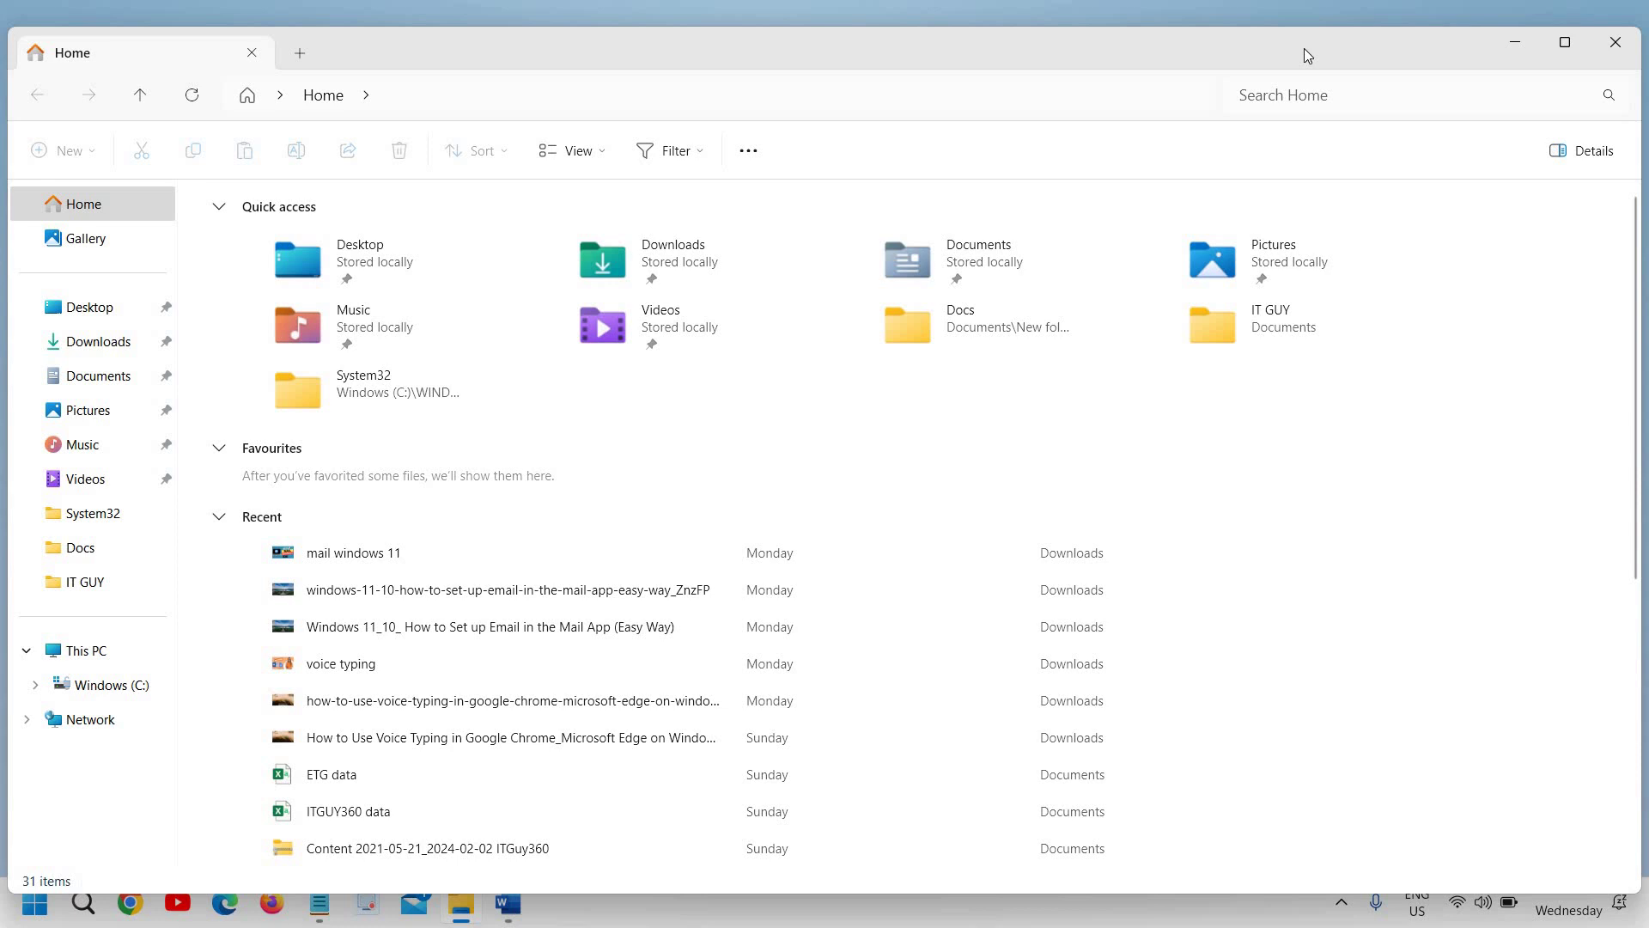
left_click(1559, 47)
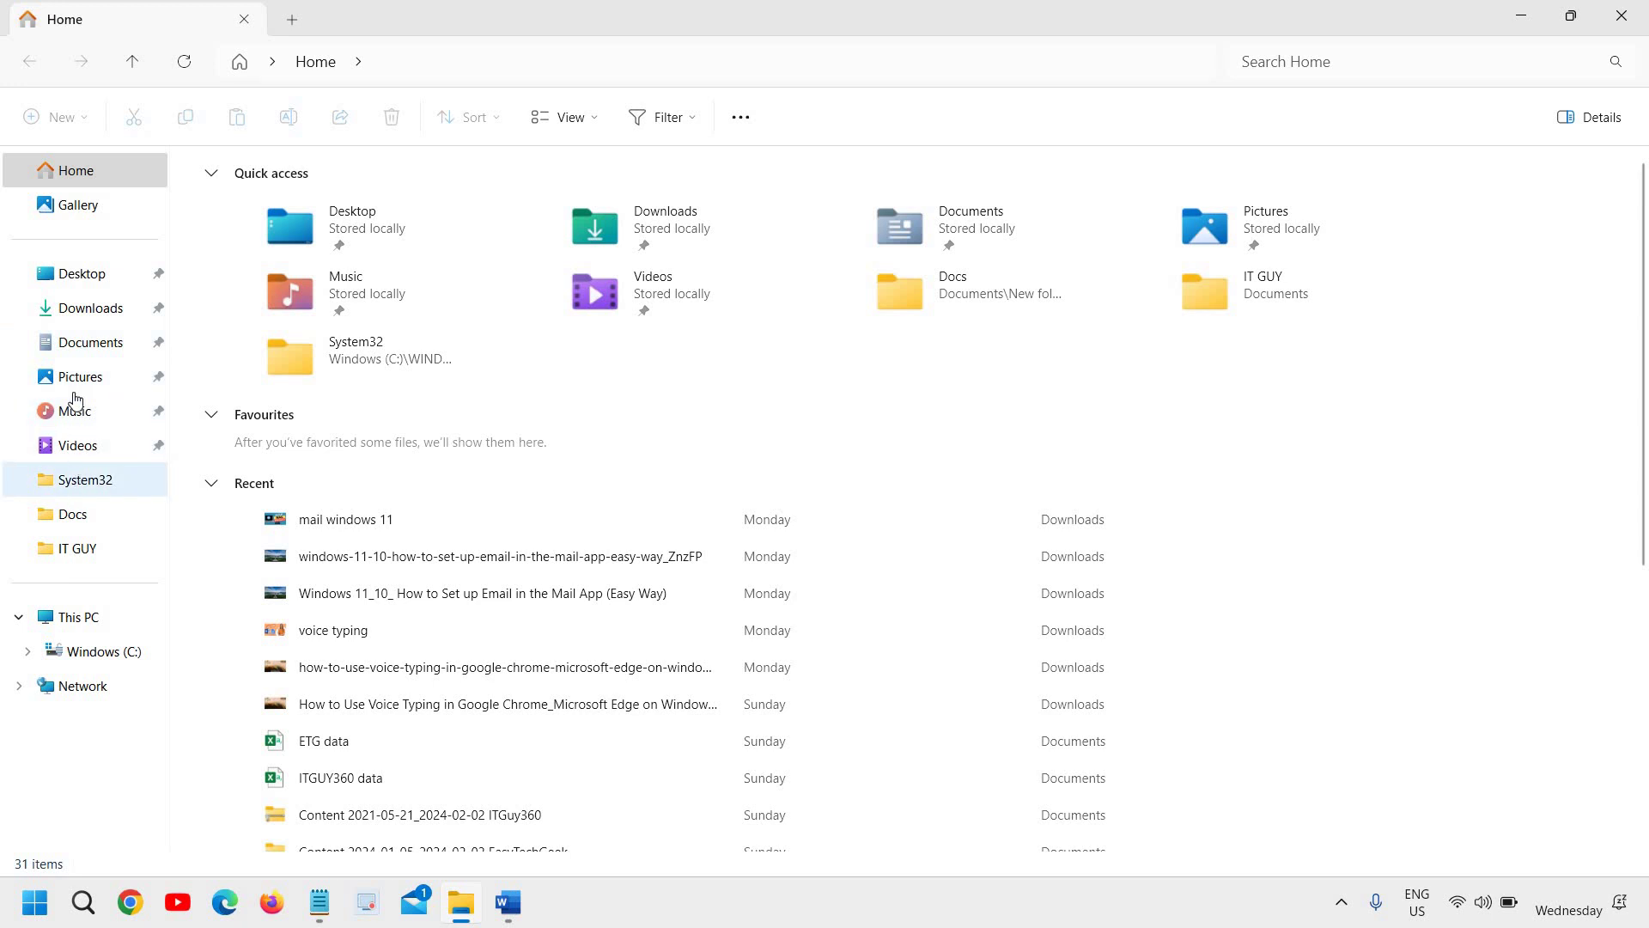
left_click(82, 623)
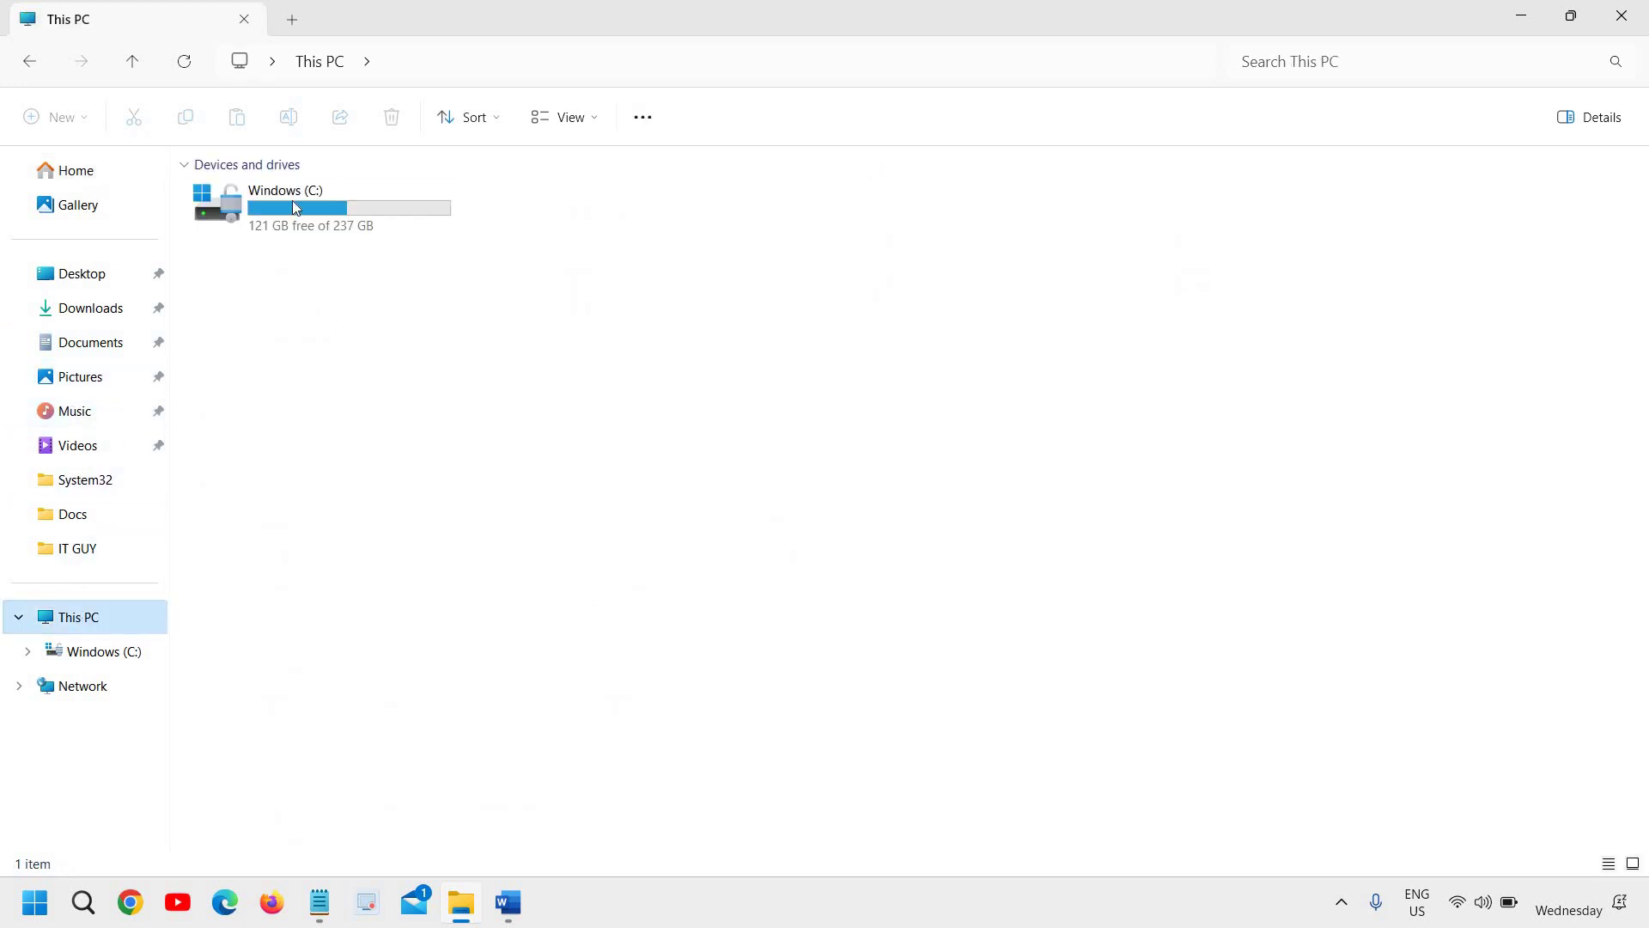
left_click(293, 202)
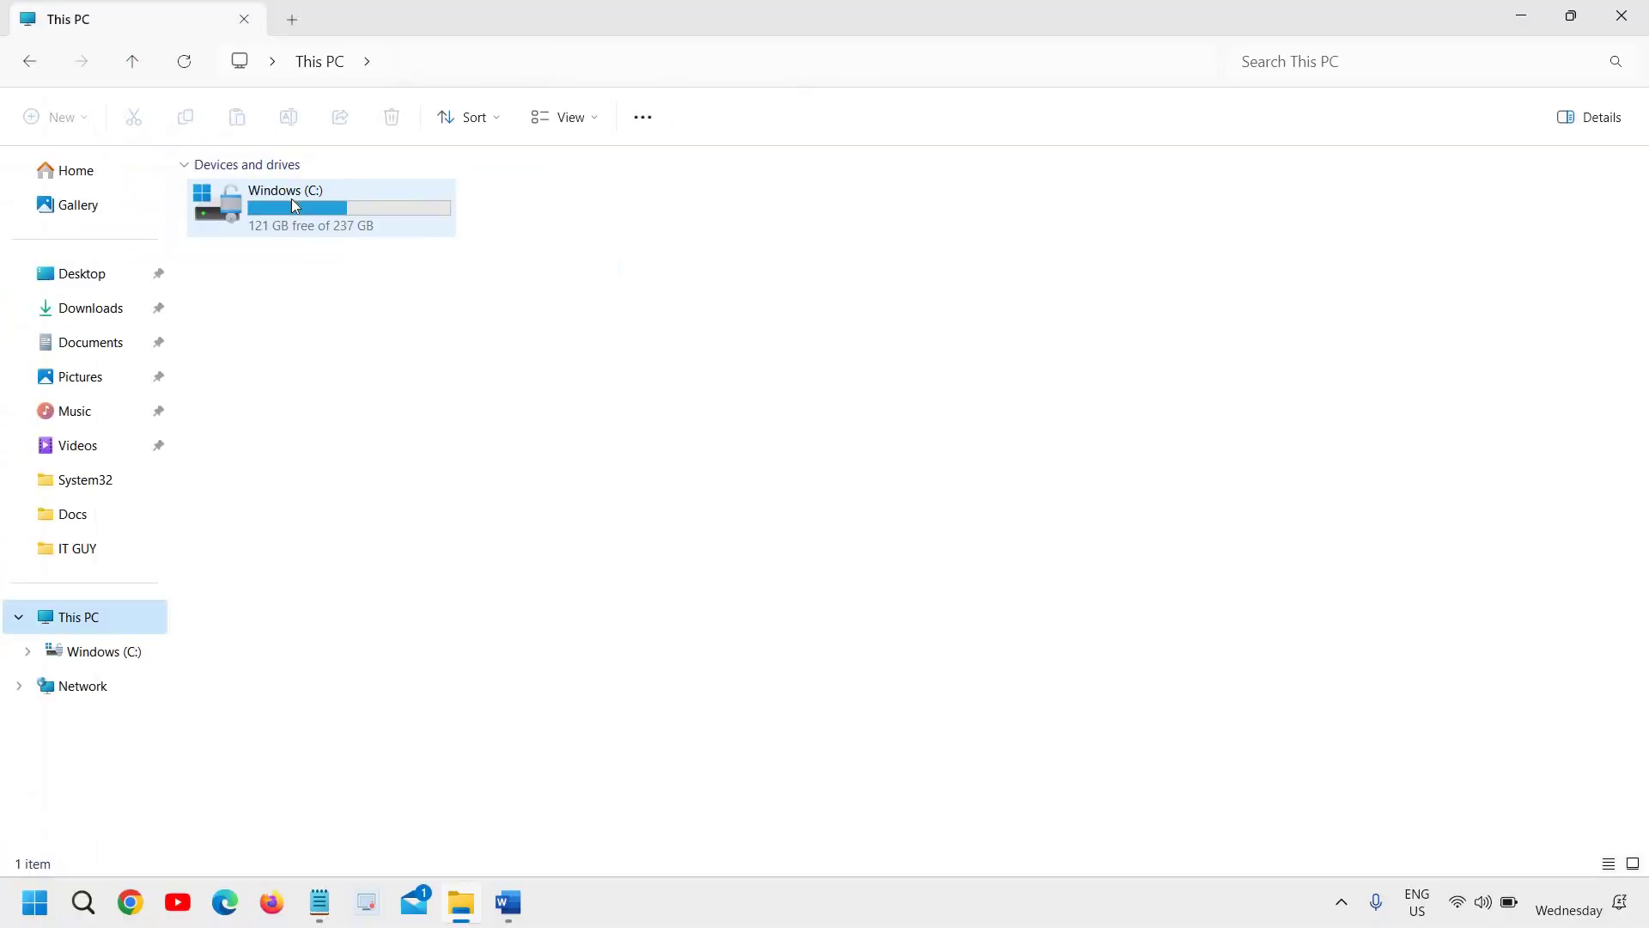
double_click(291, 198)
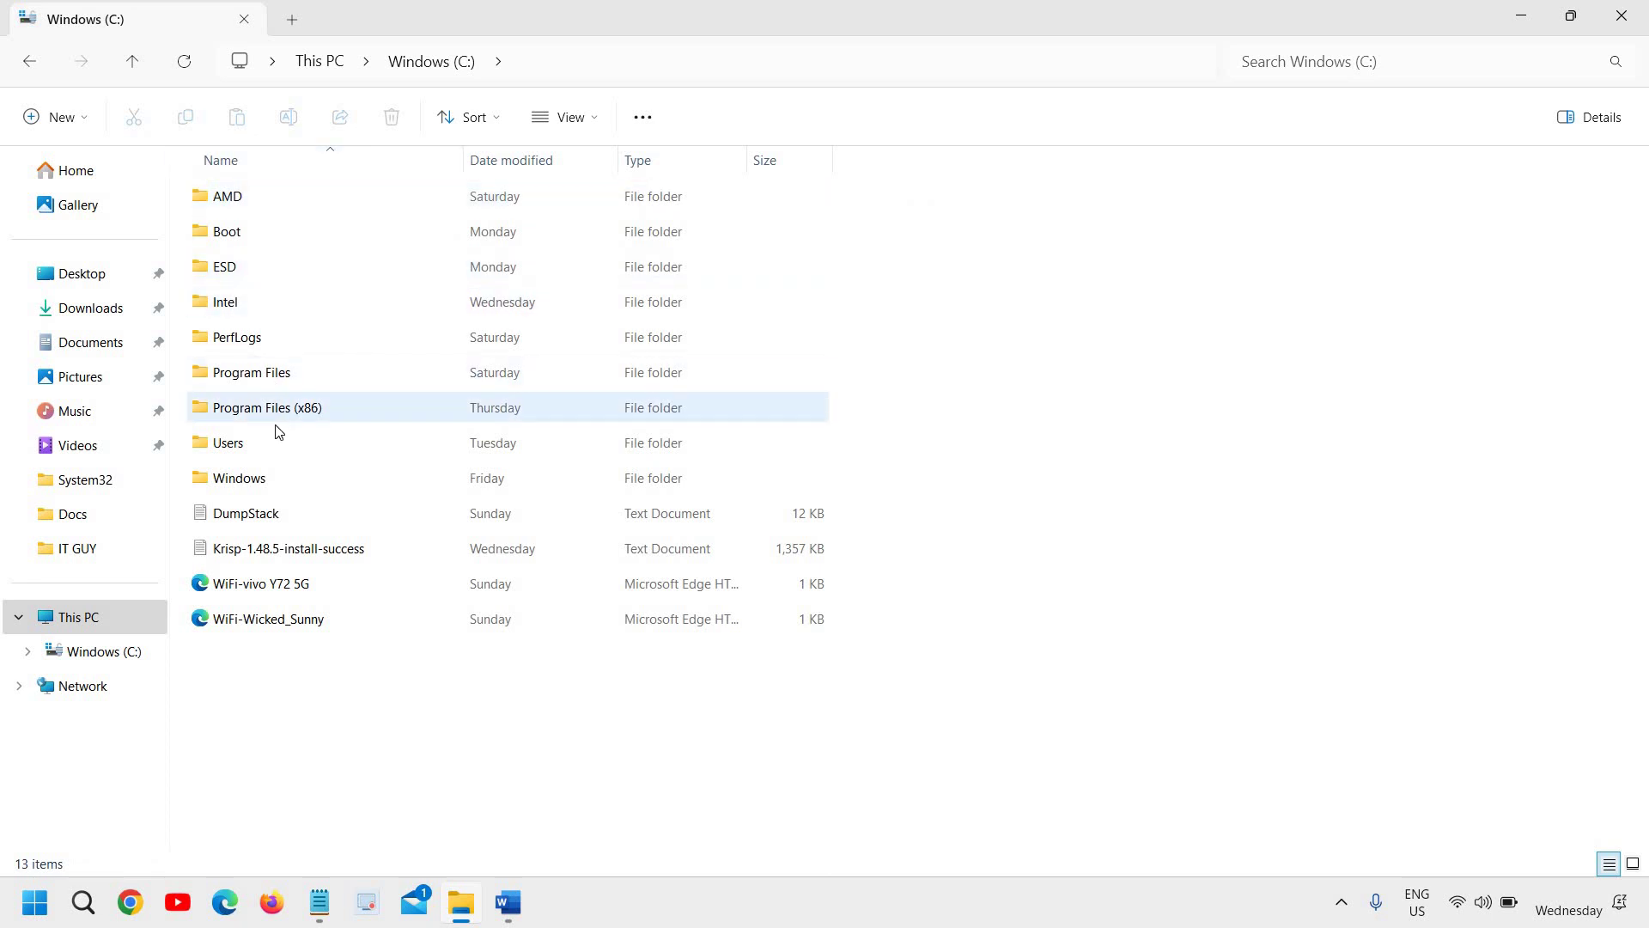
double_click(276, 485)
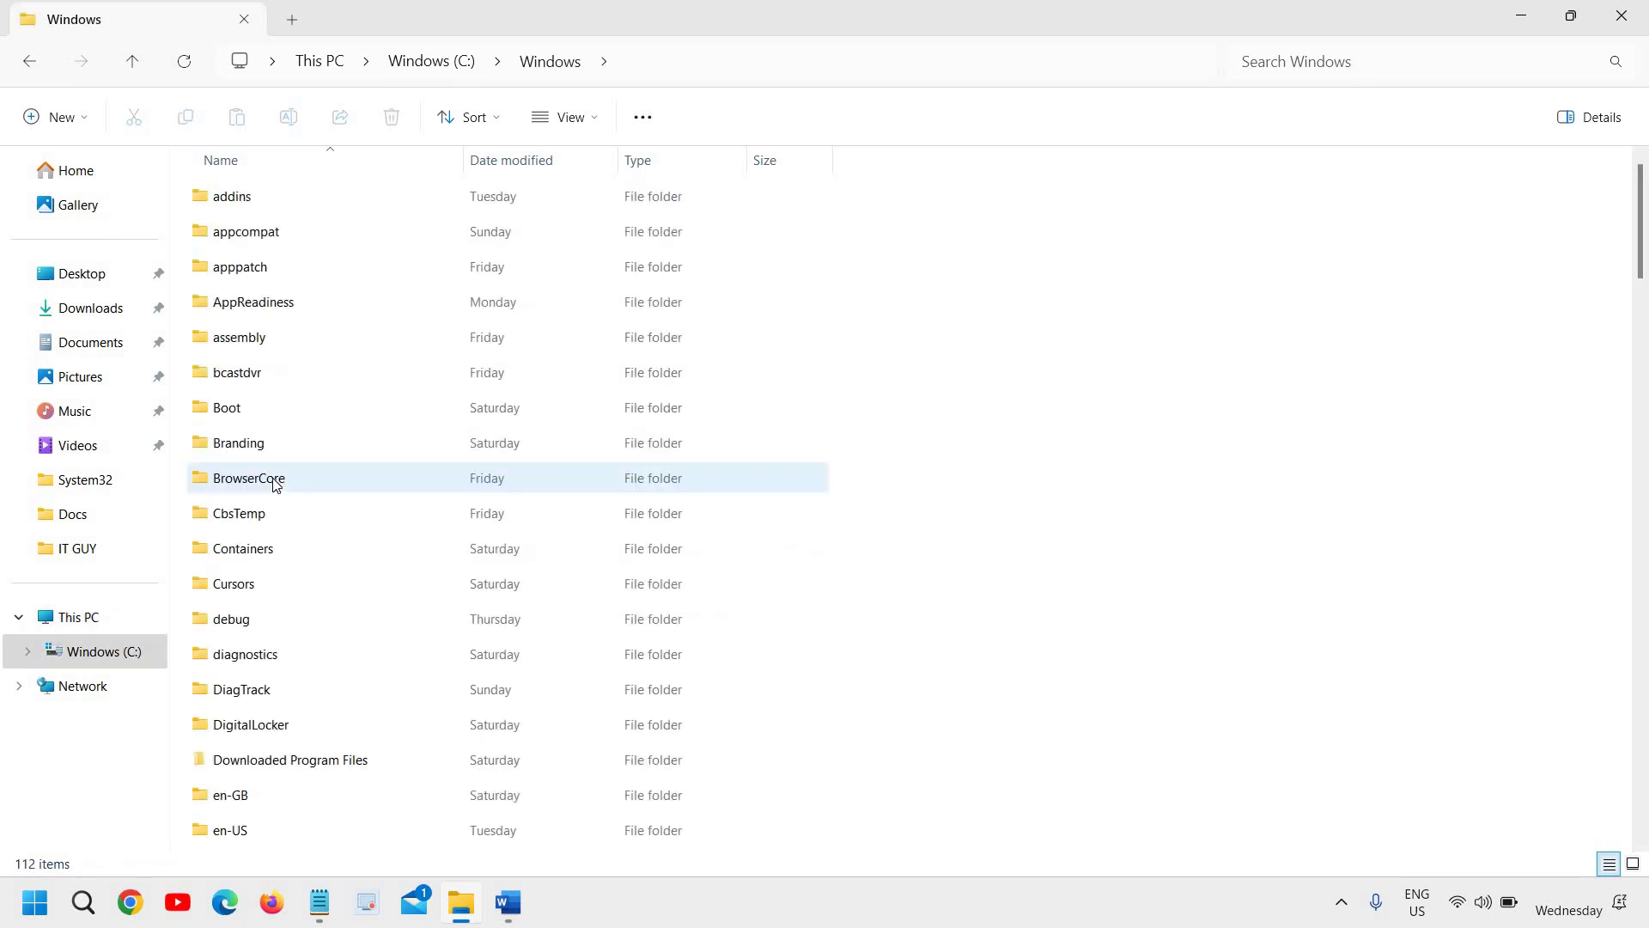
type("s")
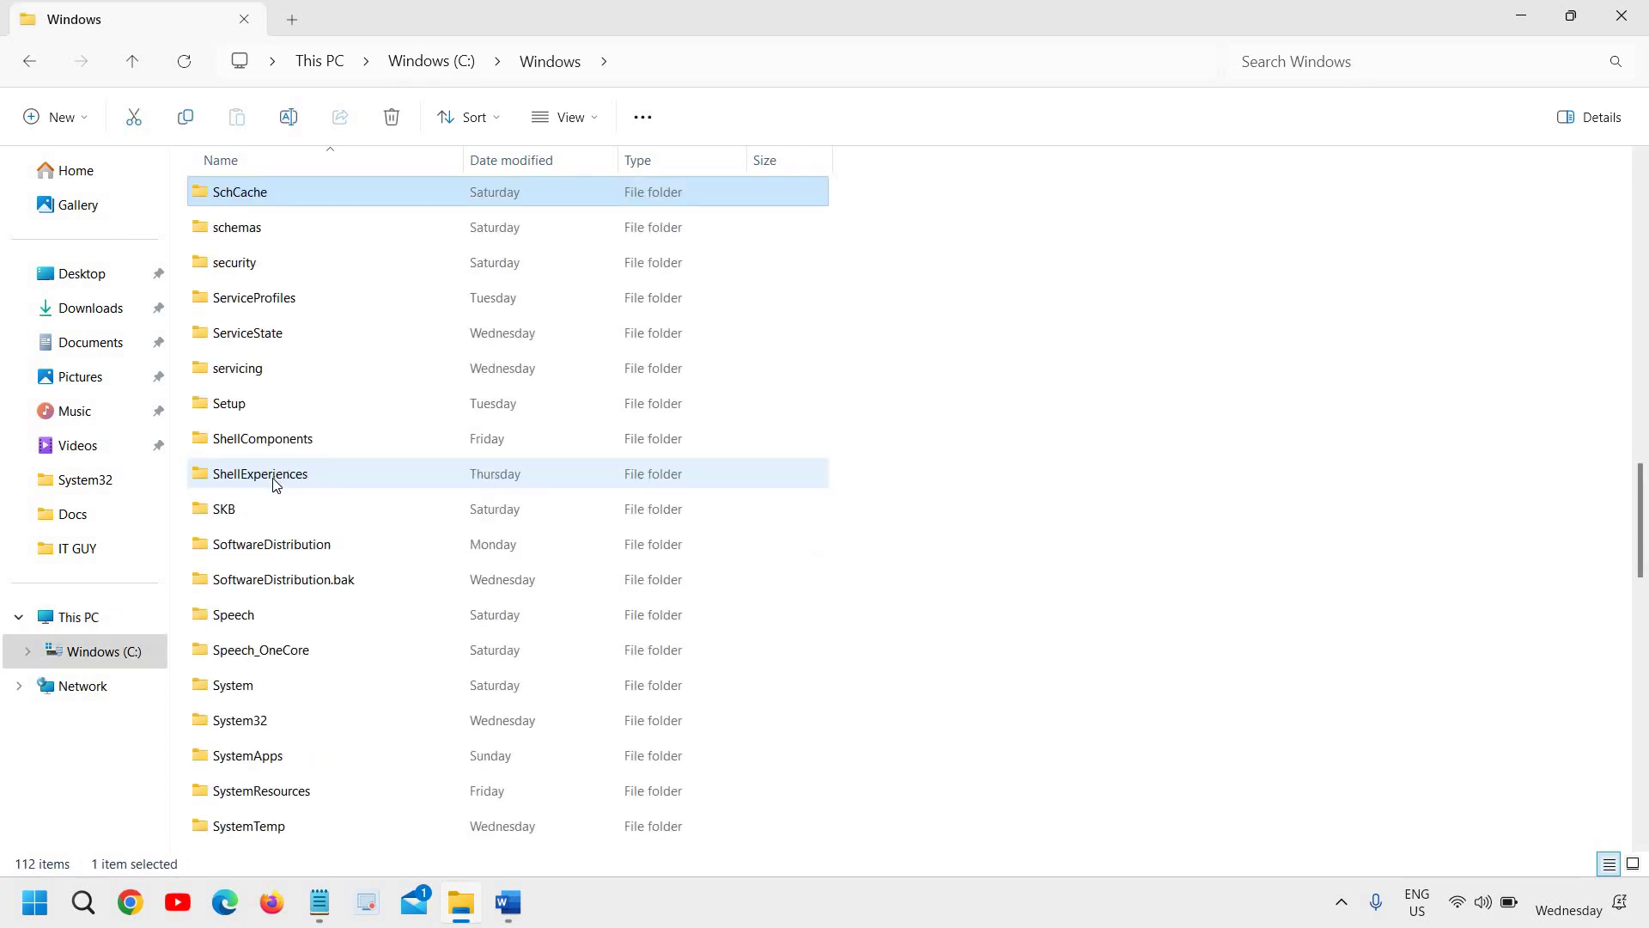
left_click(276, 547)
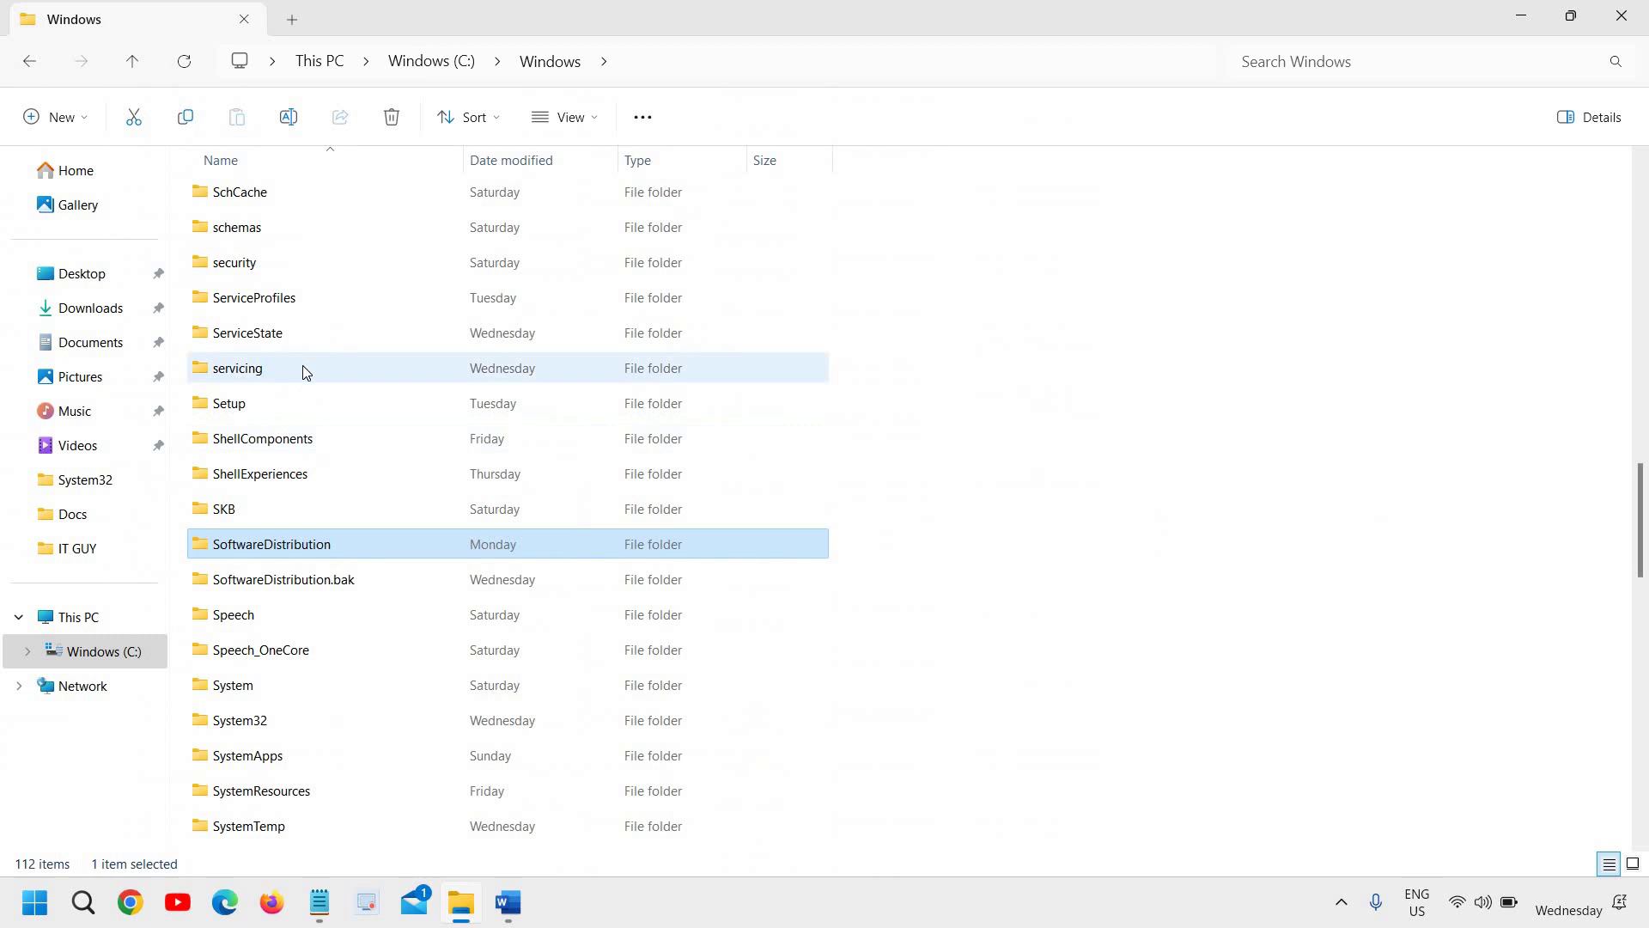
Permanently delete all five items in SoftwareDistribution, granting administrator permission
double_click(264, 543)
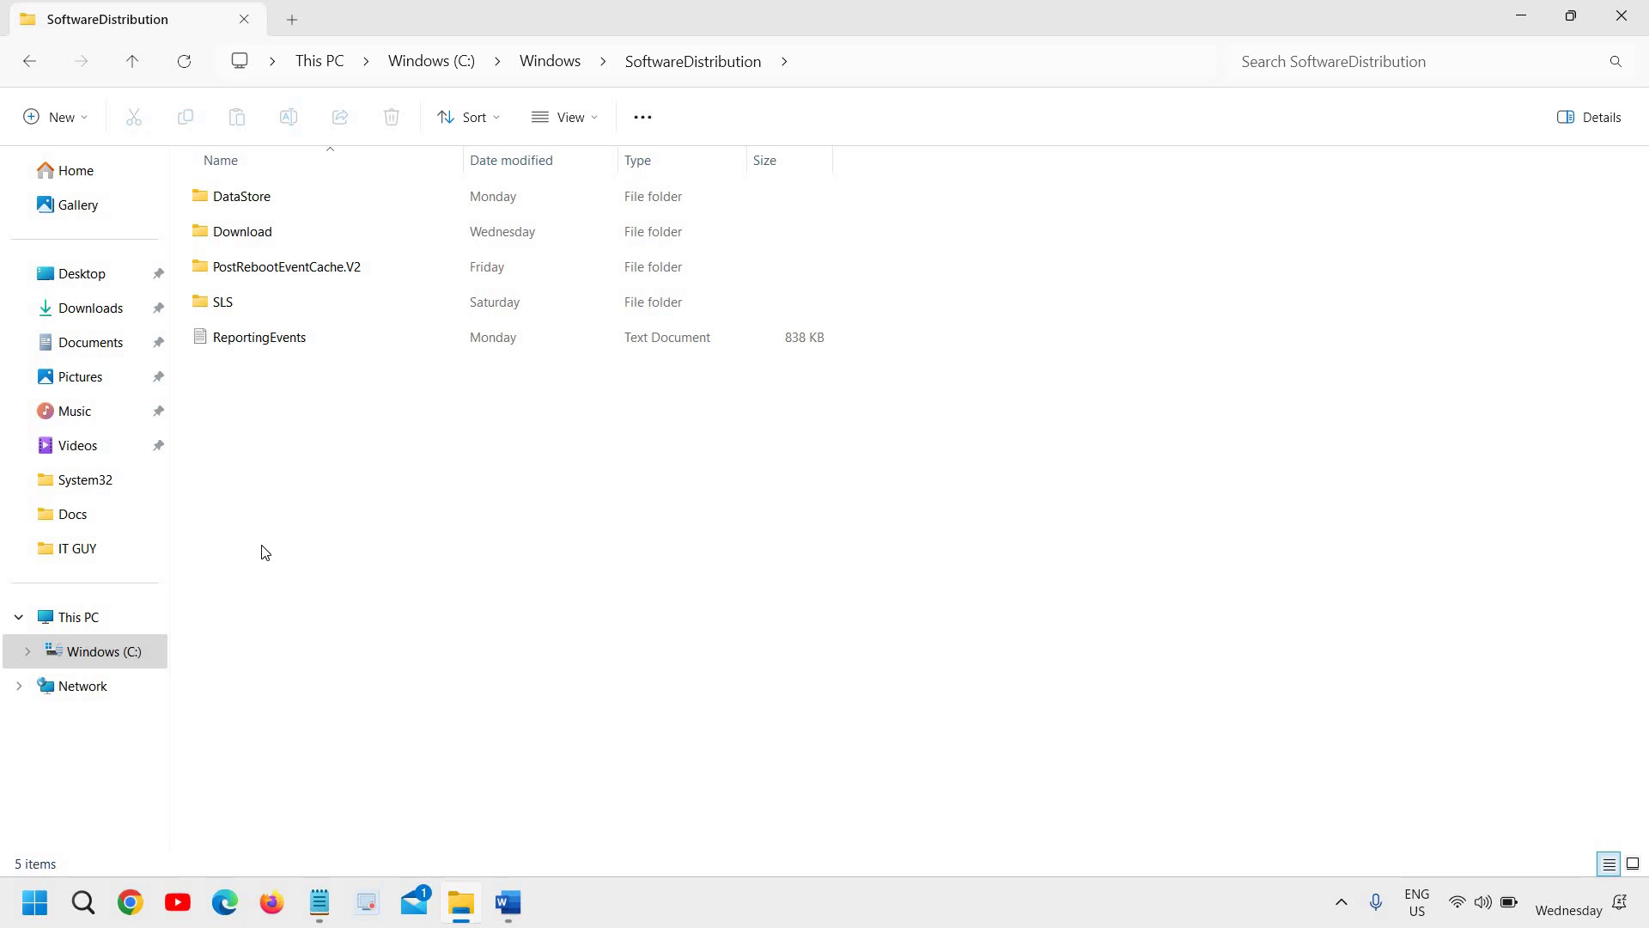
key("ctrl+a")
key("shift+Delete")
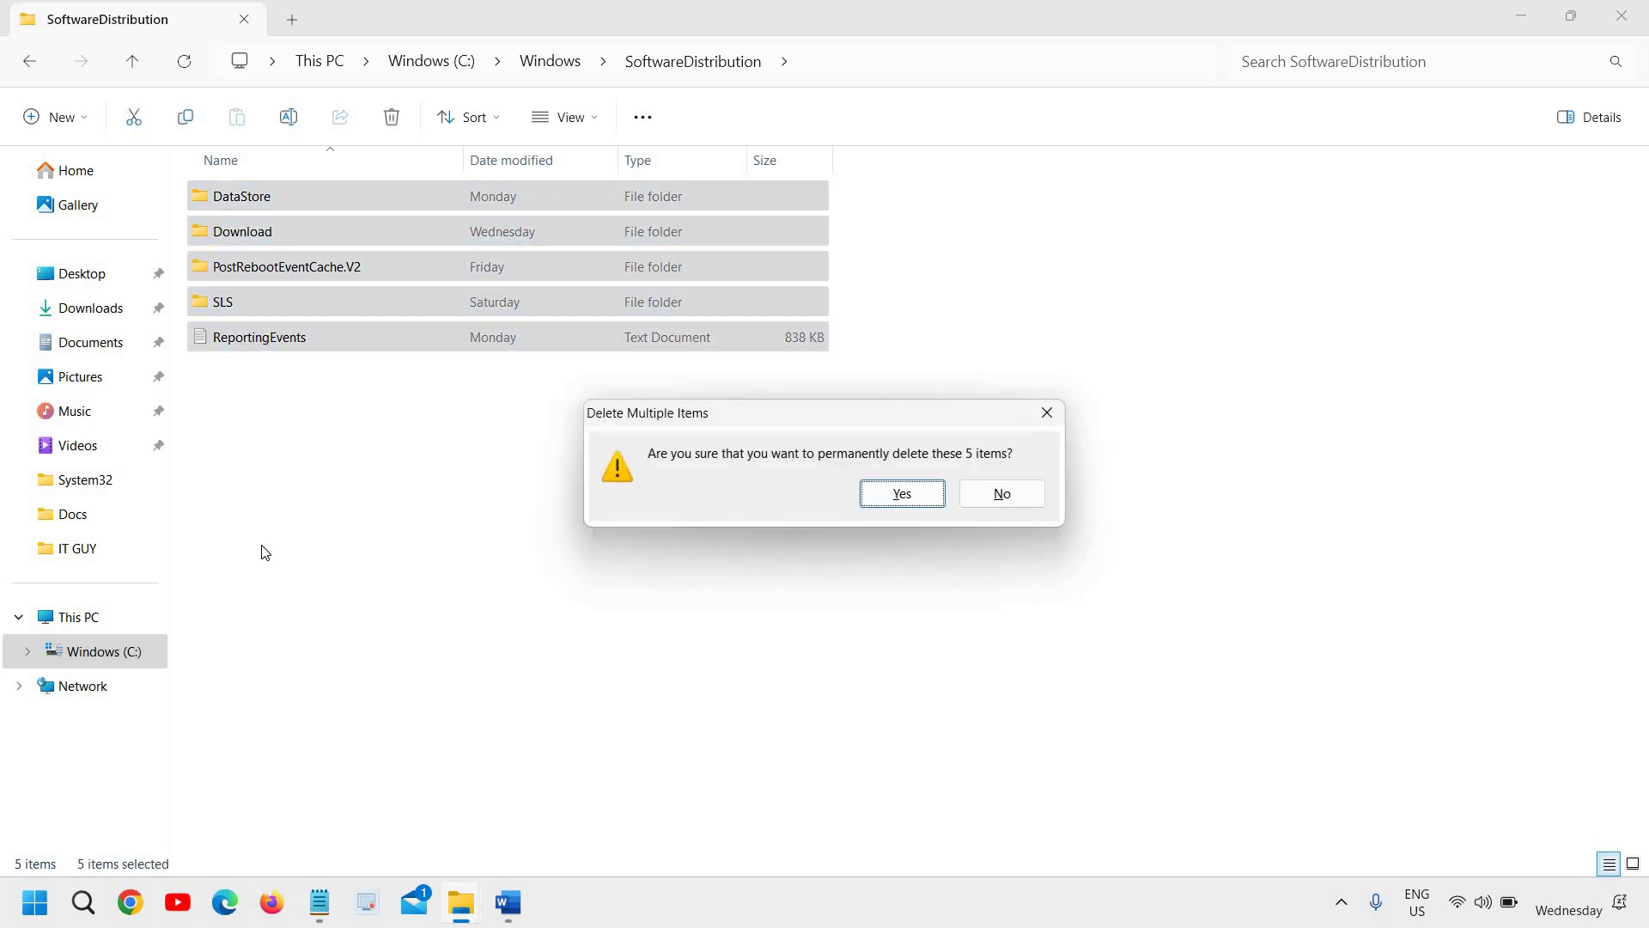
key("Return")
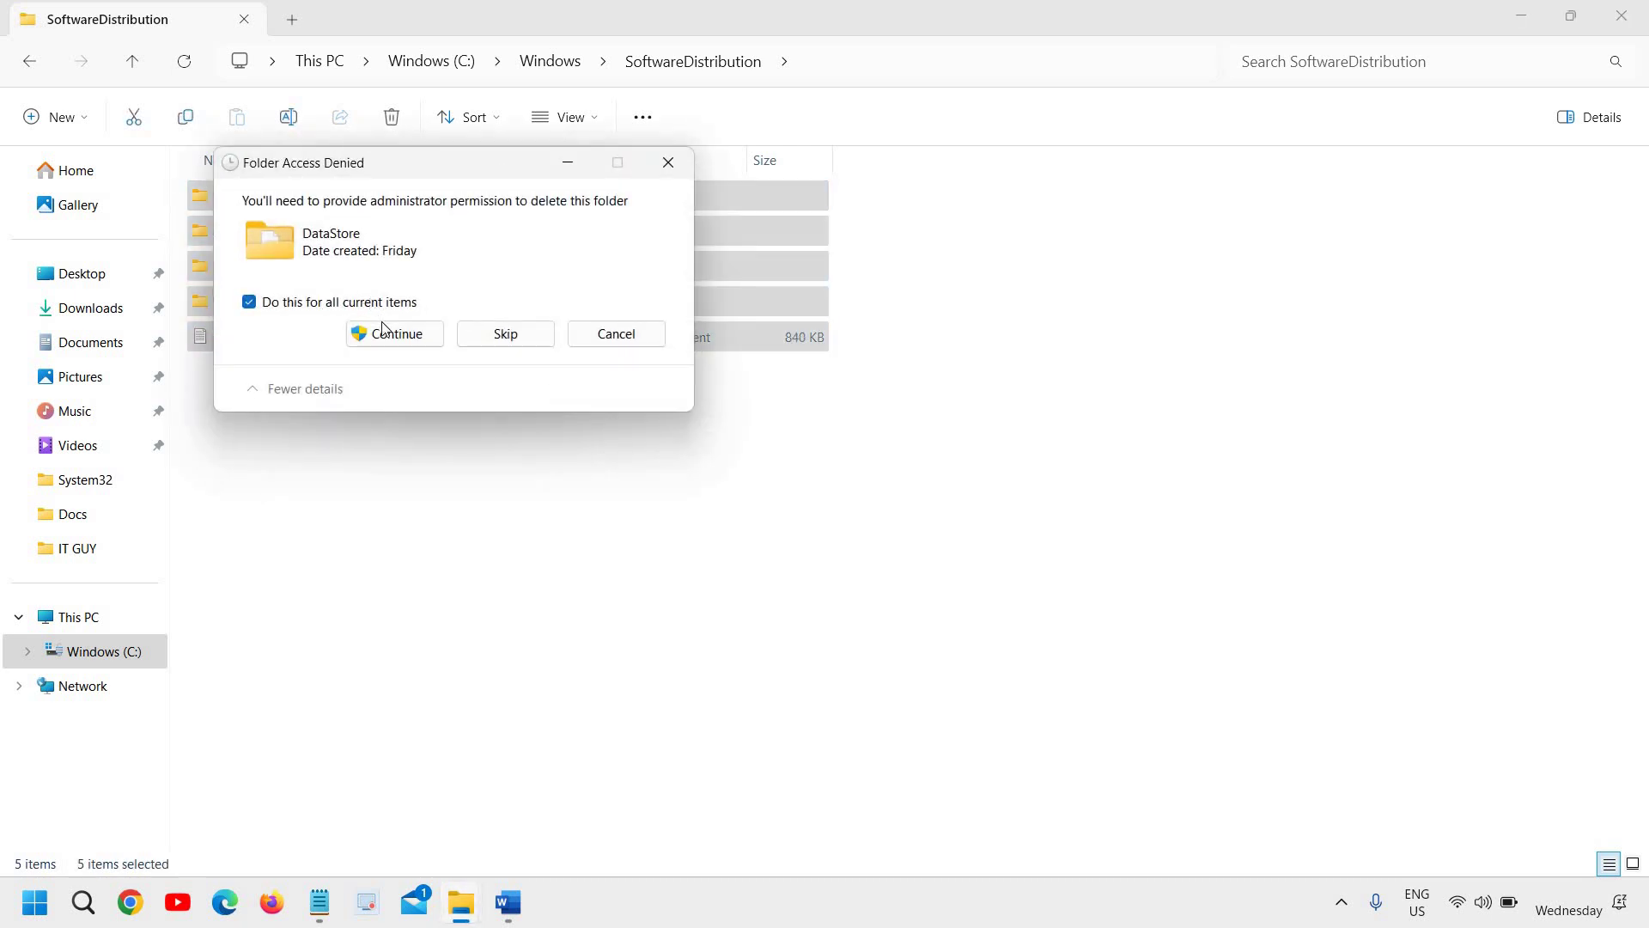
left_click(388, 337)
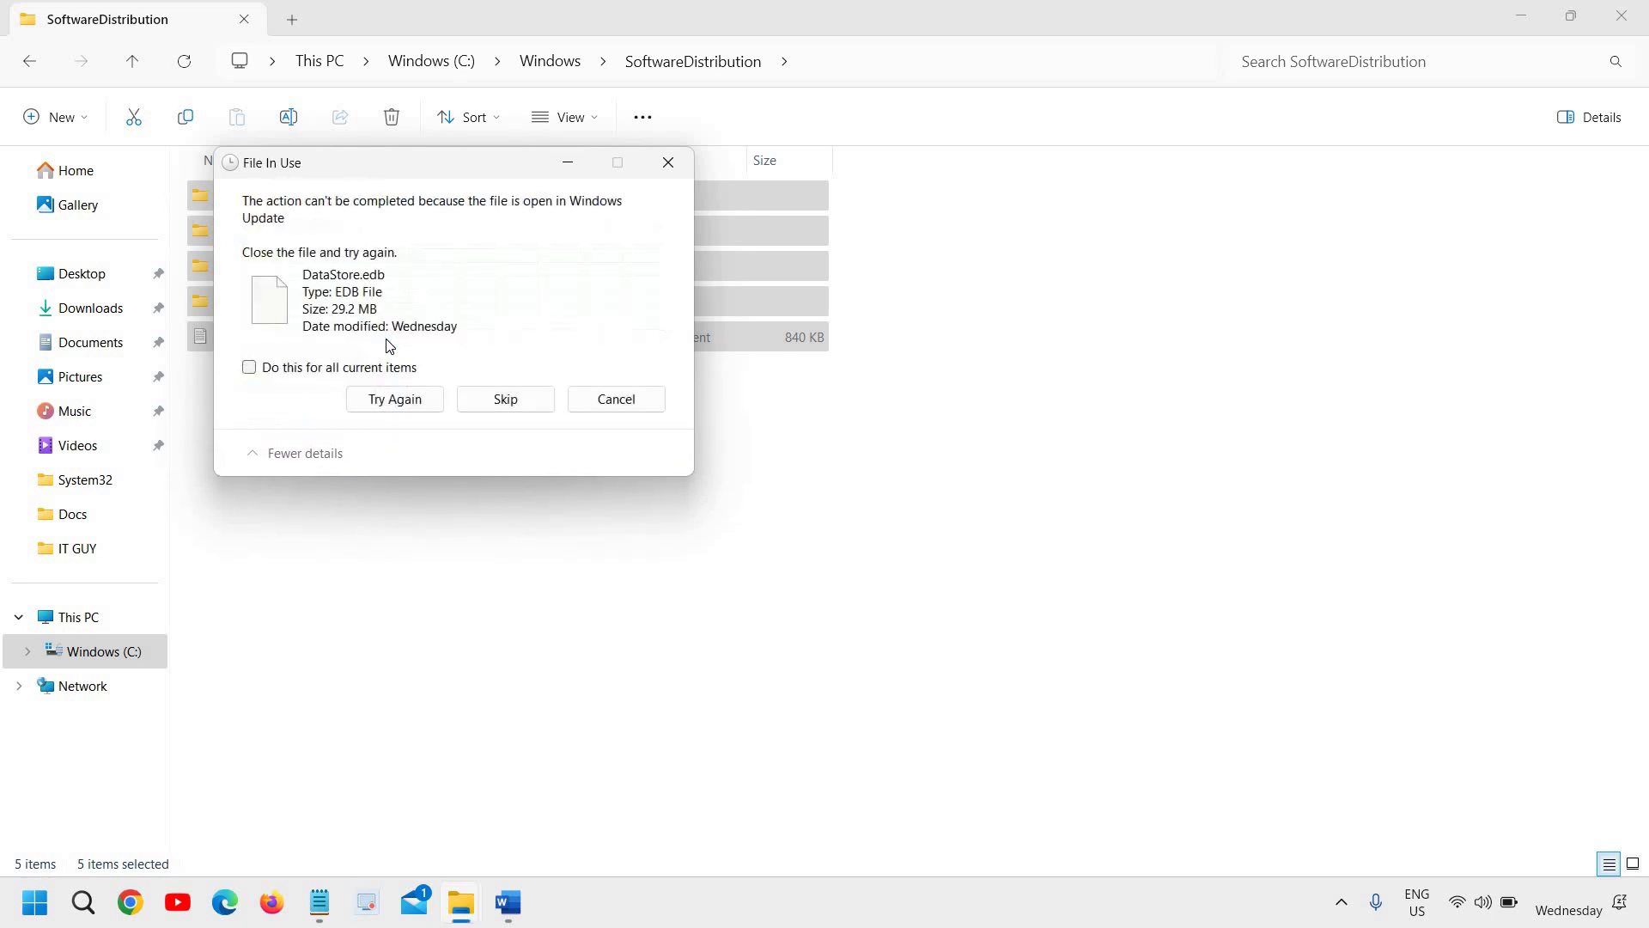
Skip every file still in use, such as DataStore.edb, then close File Explorer
left_click(505, 400)
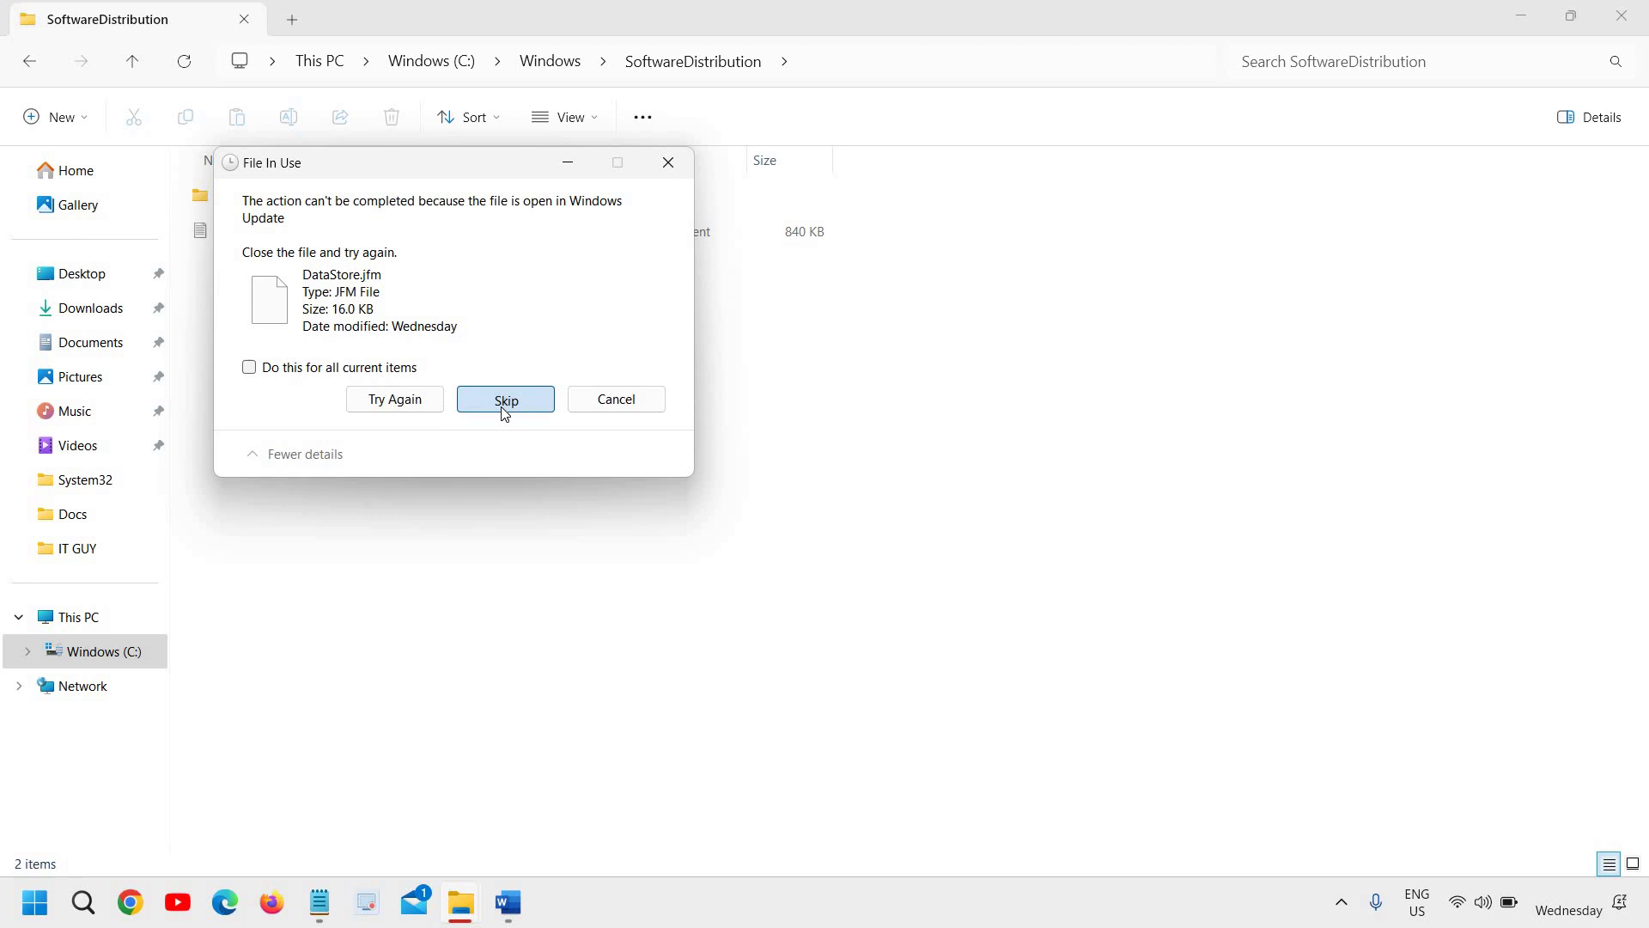
left_click(504, 413)
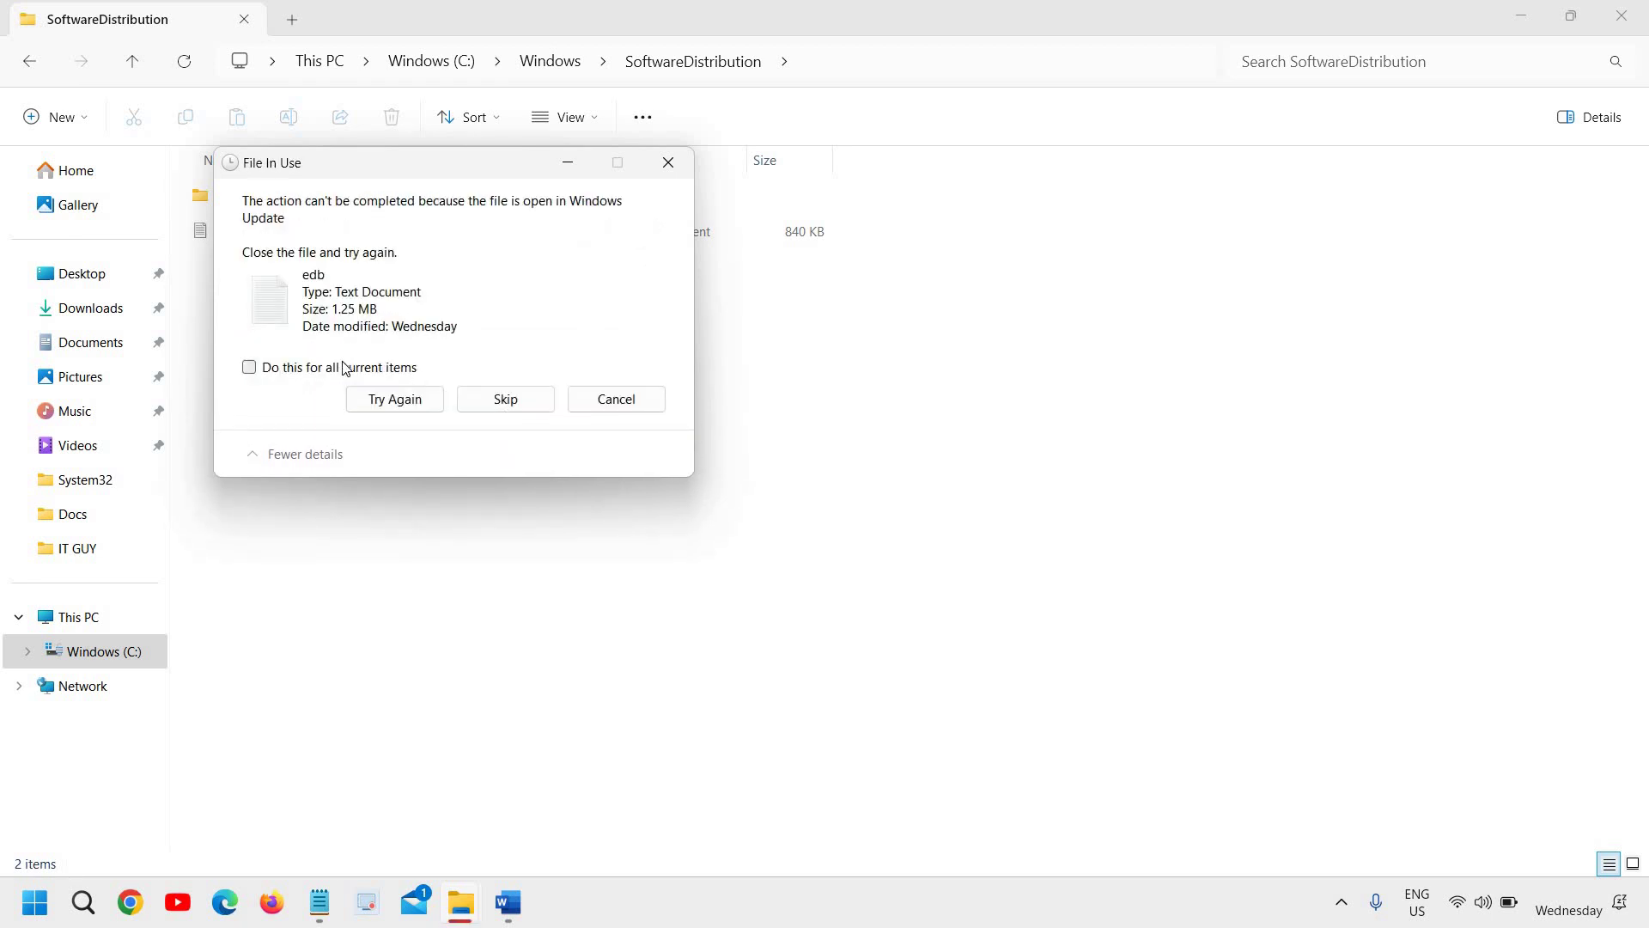
left_click(343, 368)
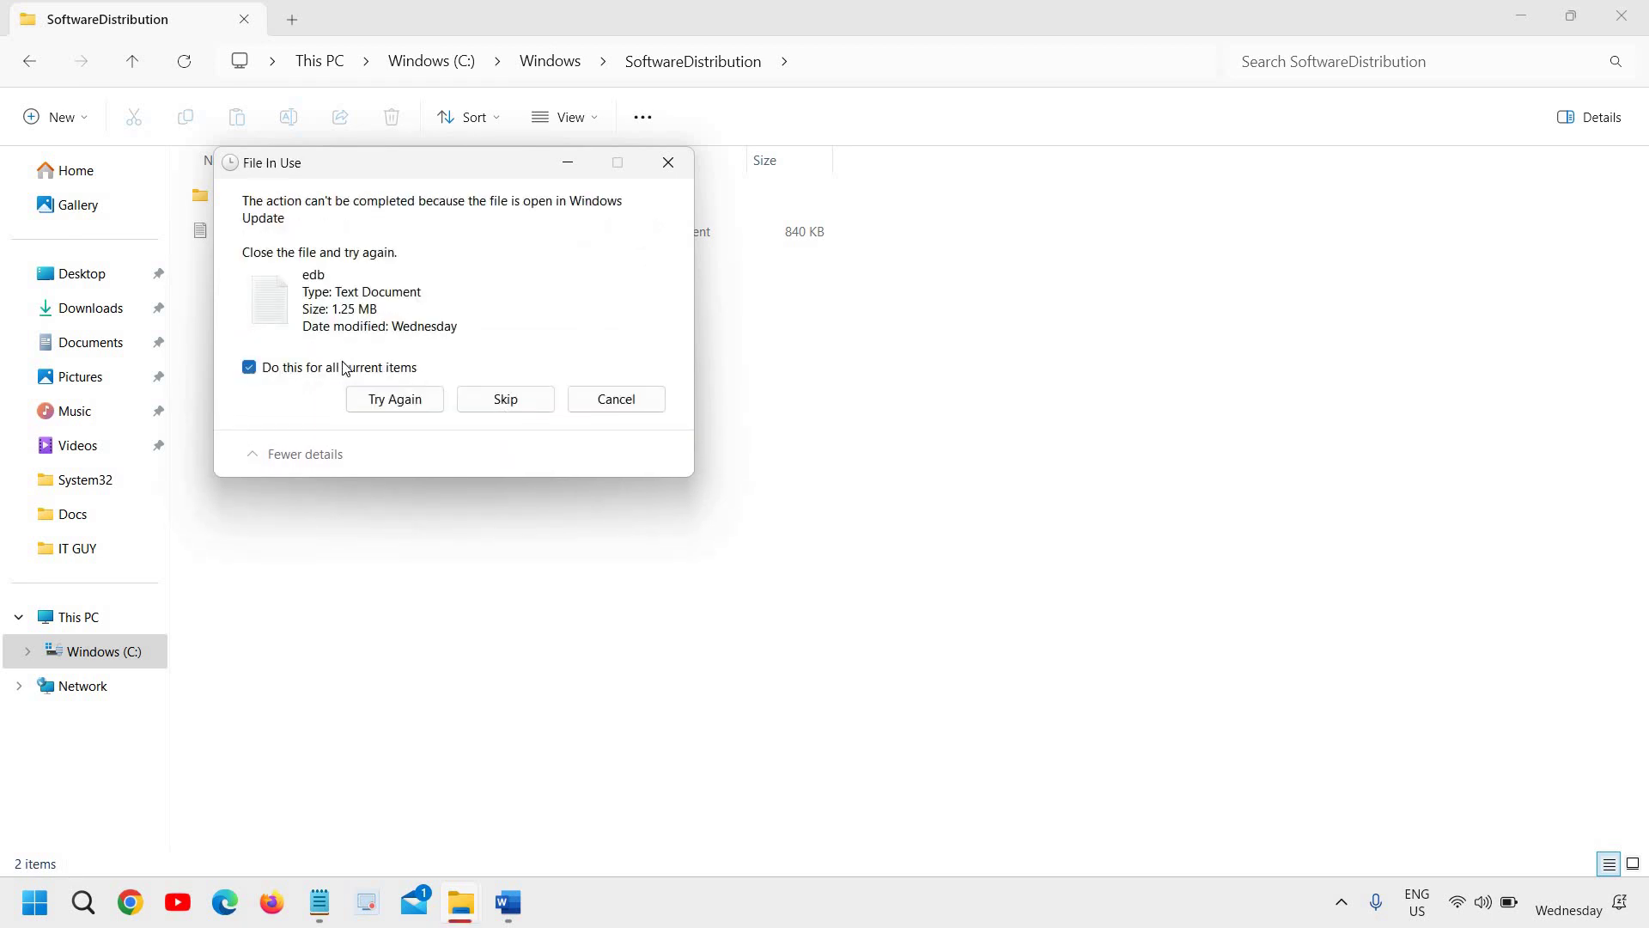
left_click(506, 400)
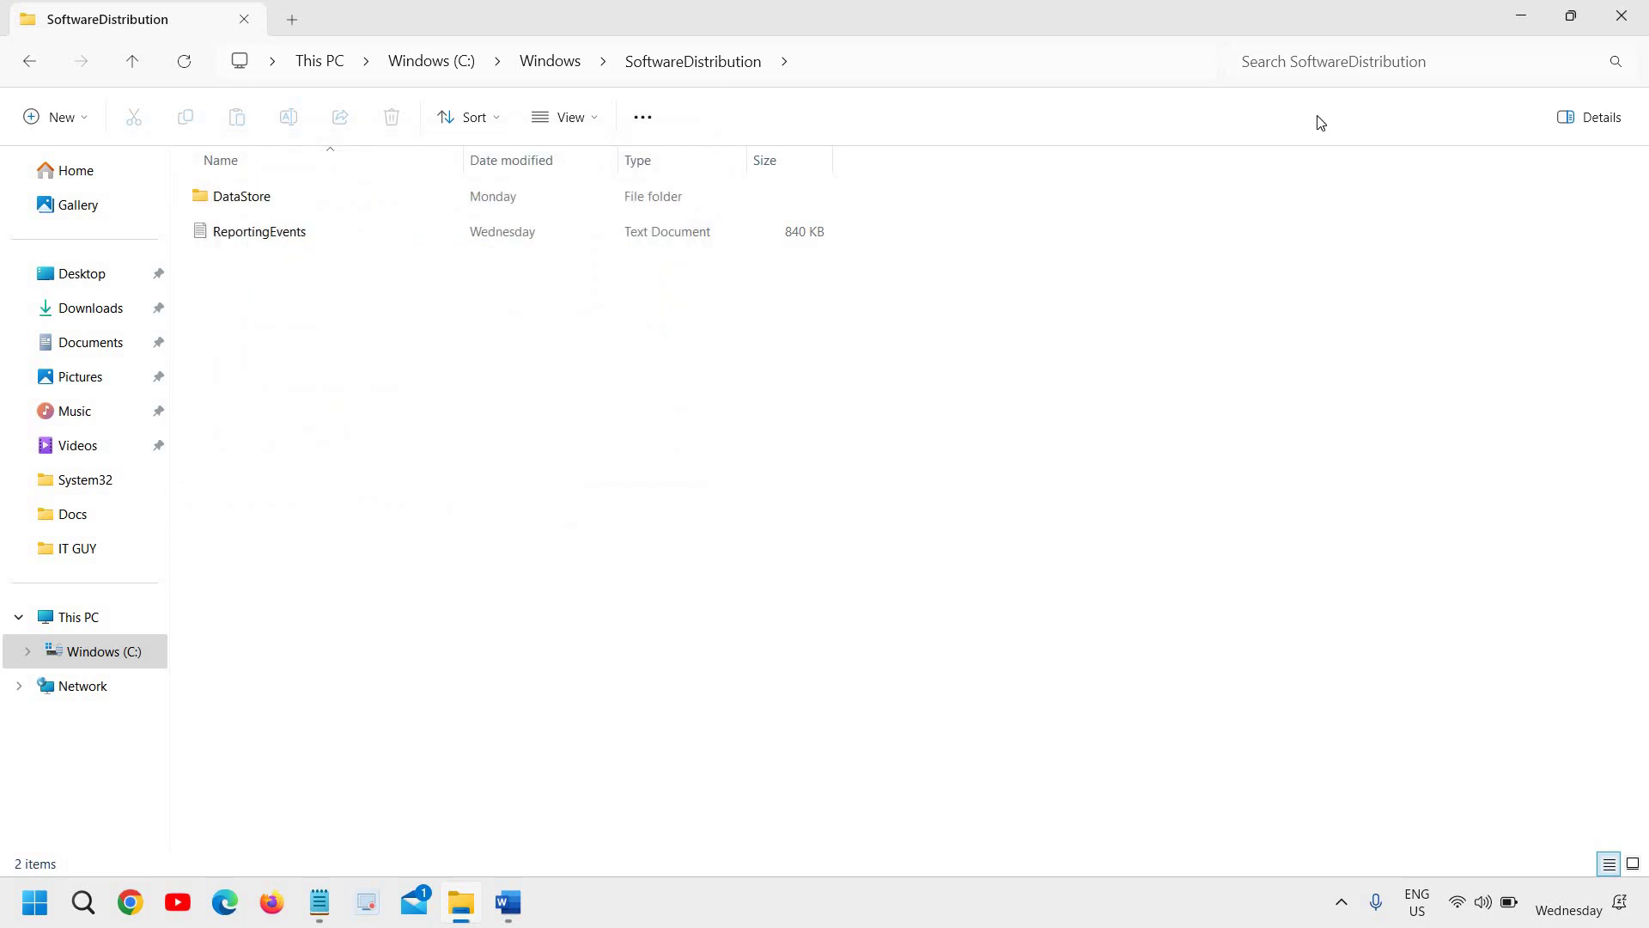
left_click(1639, 19)
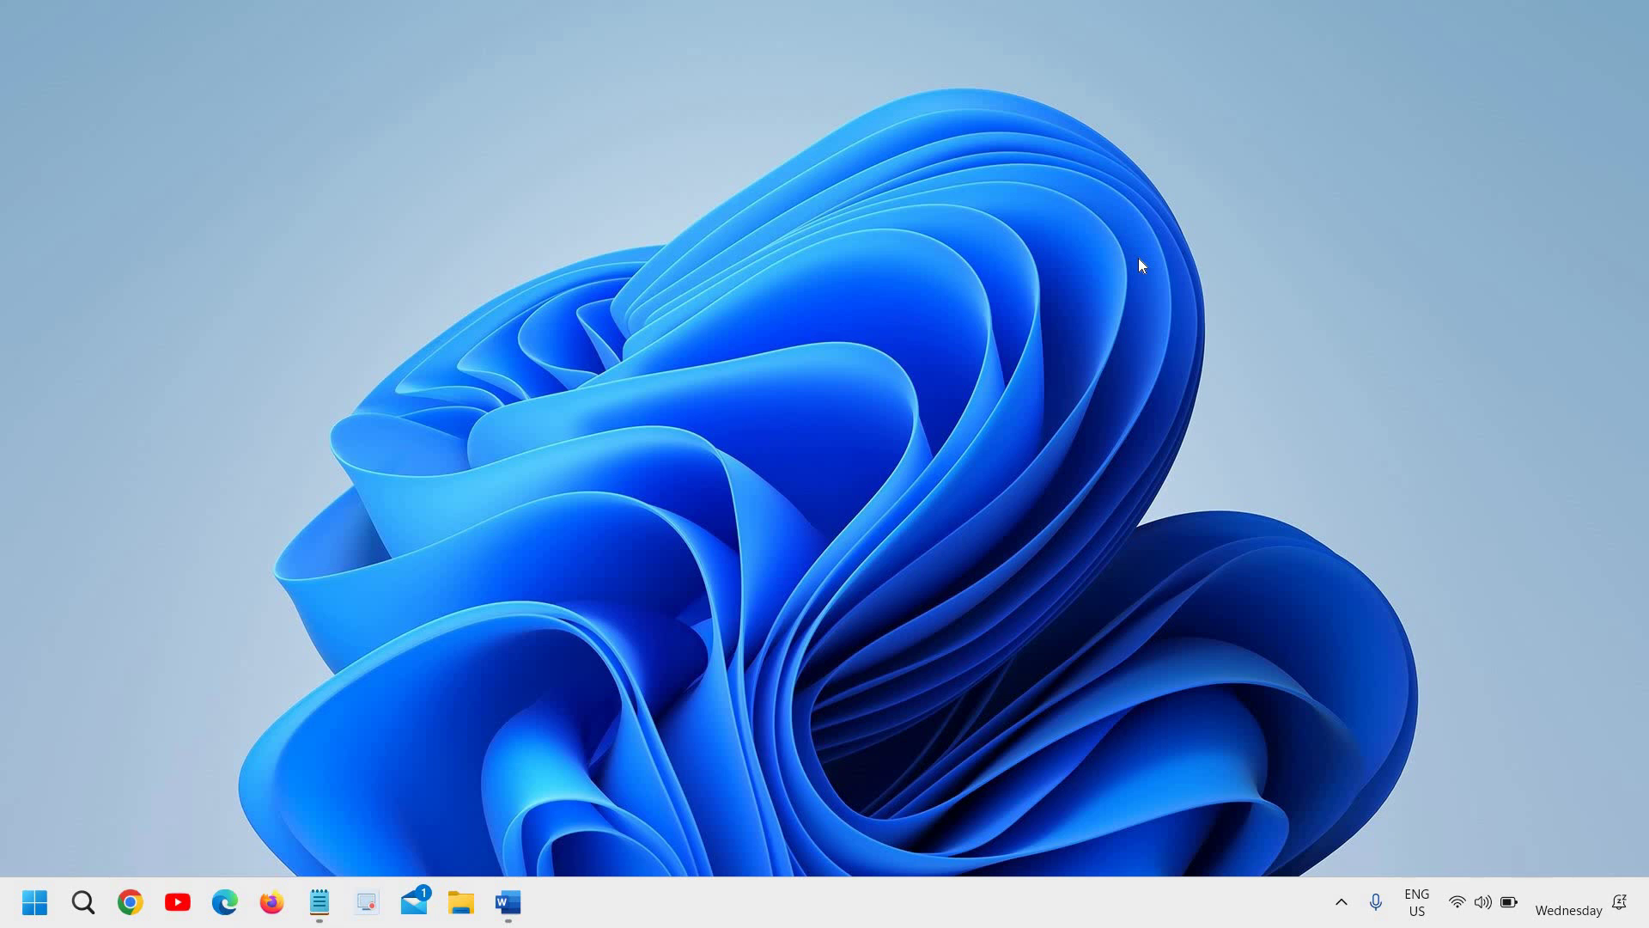
Paste the DISM.exe /Online /Cleanup-image /Restorehealth line from Word into an admin Command Prompt
left_click(86, 900)
type("cmd")
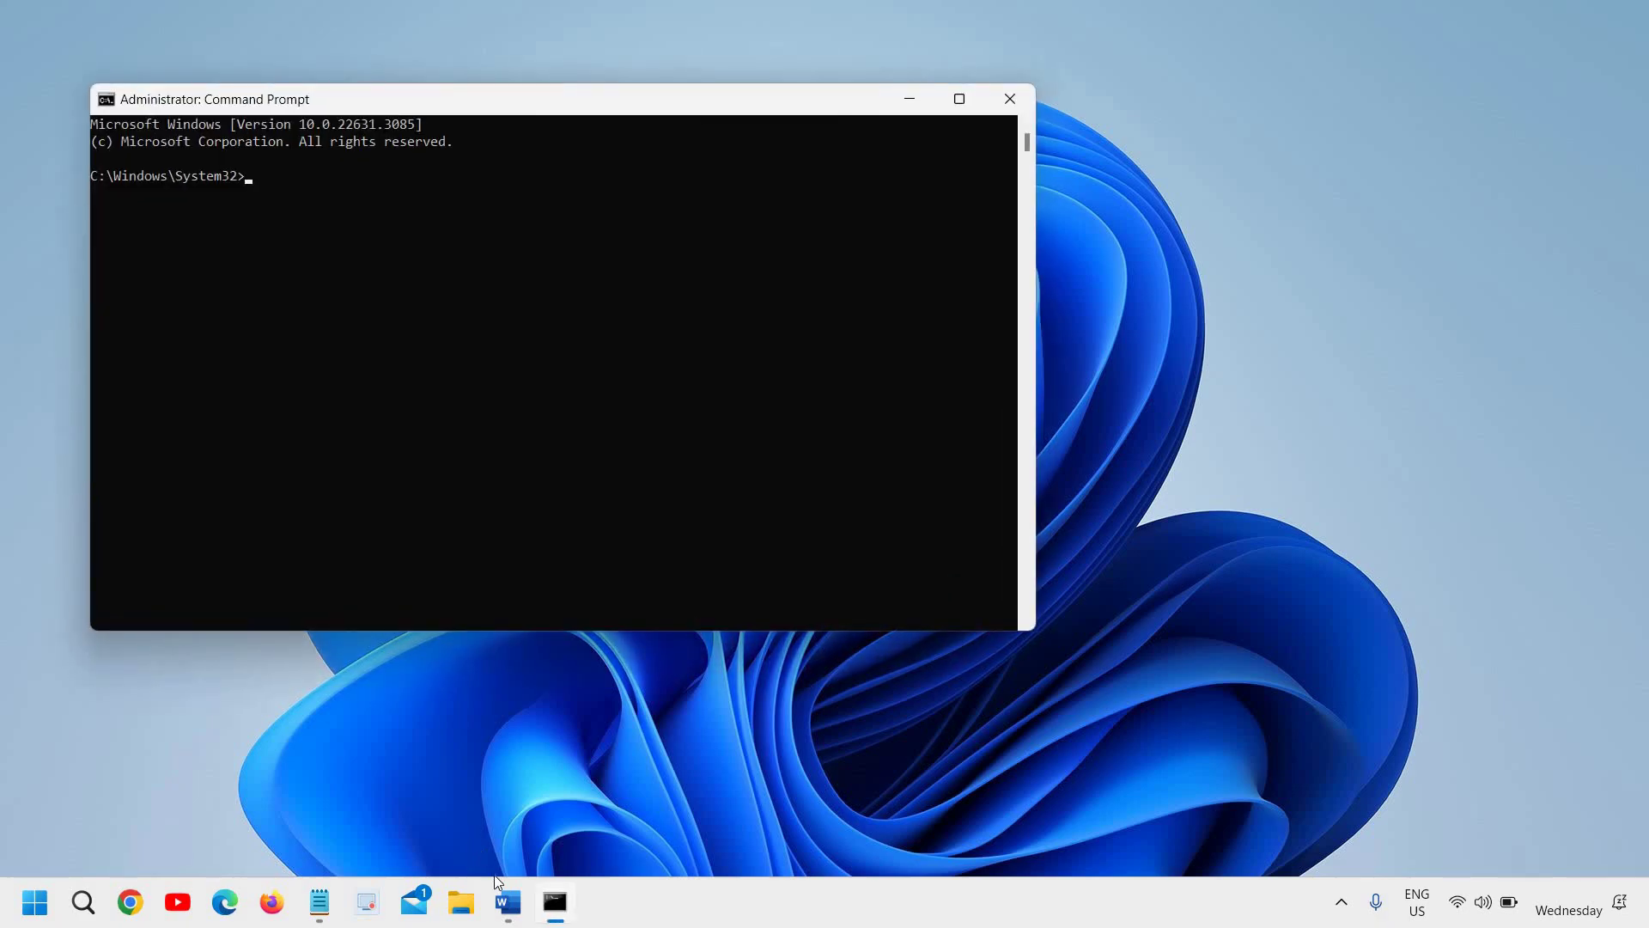
left_click(507, 902)
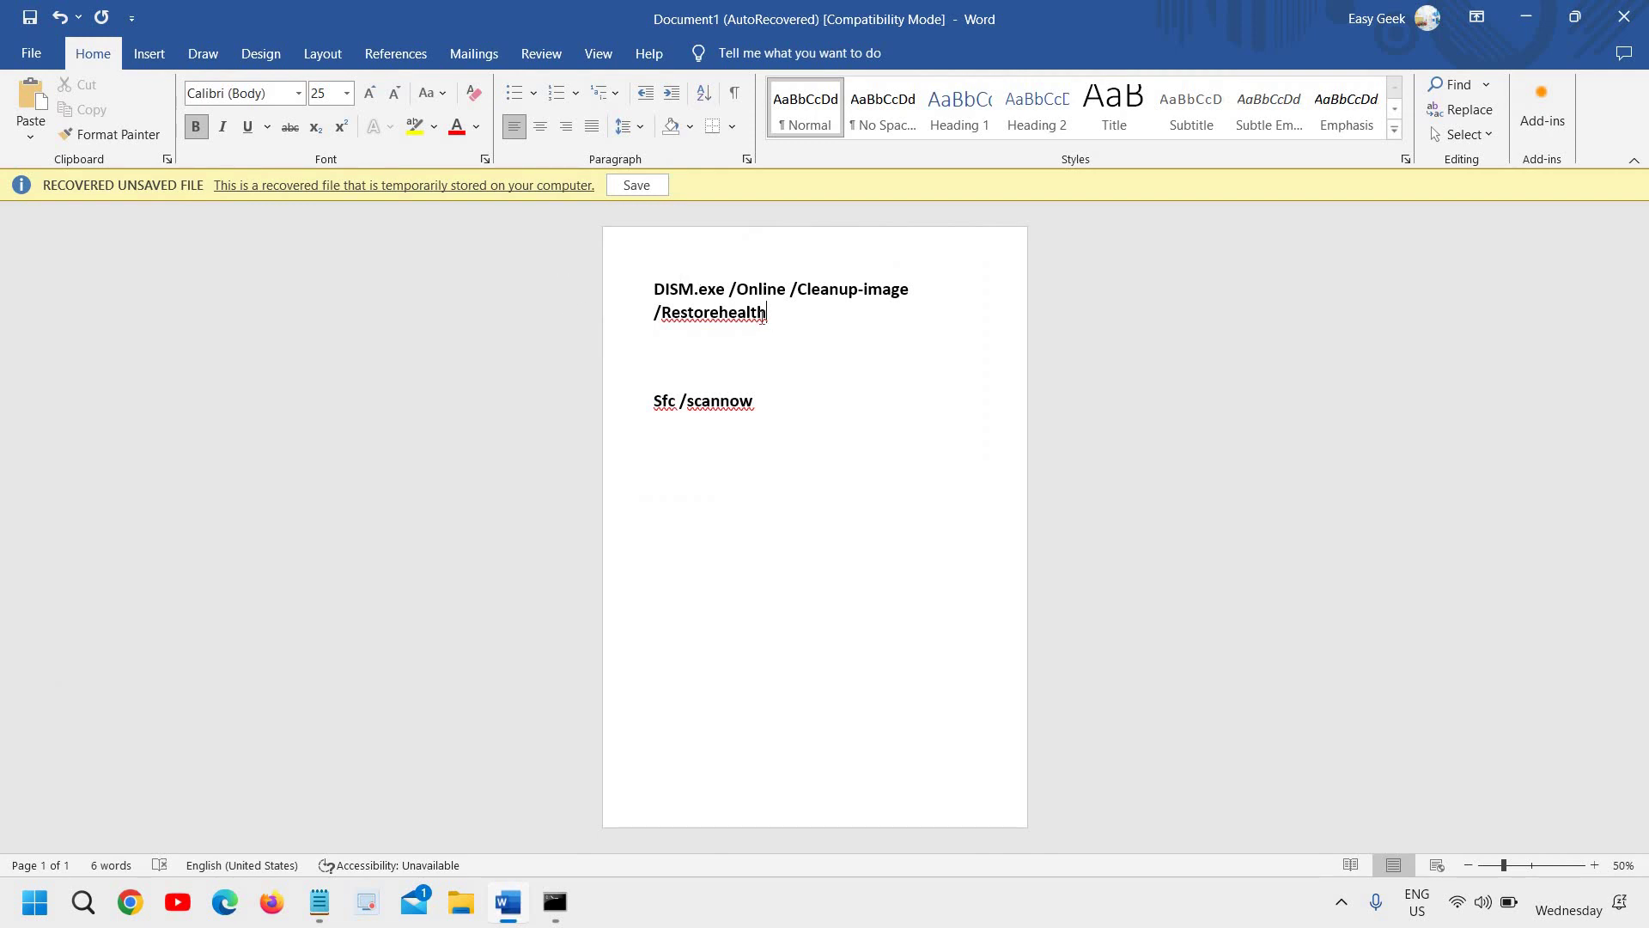
left_click_drag(752, 302, 649, 273)
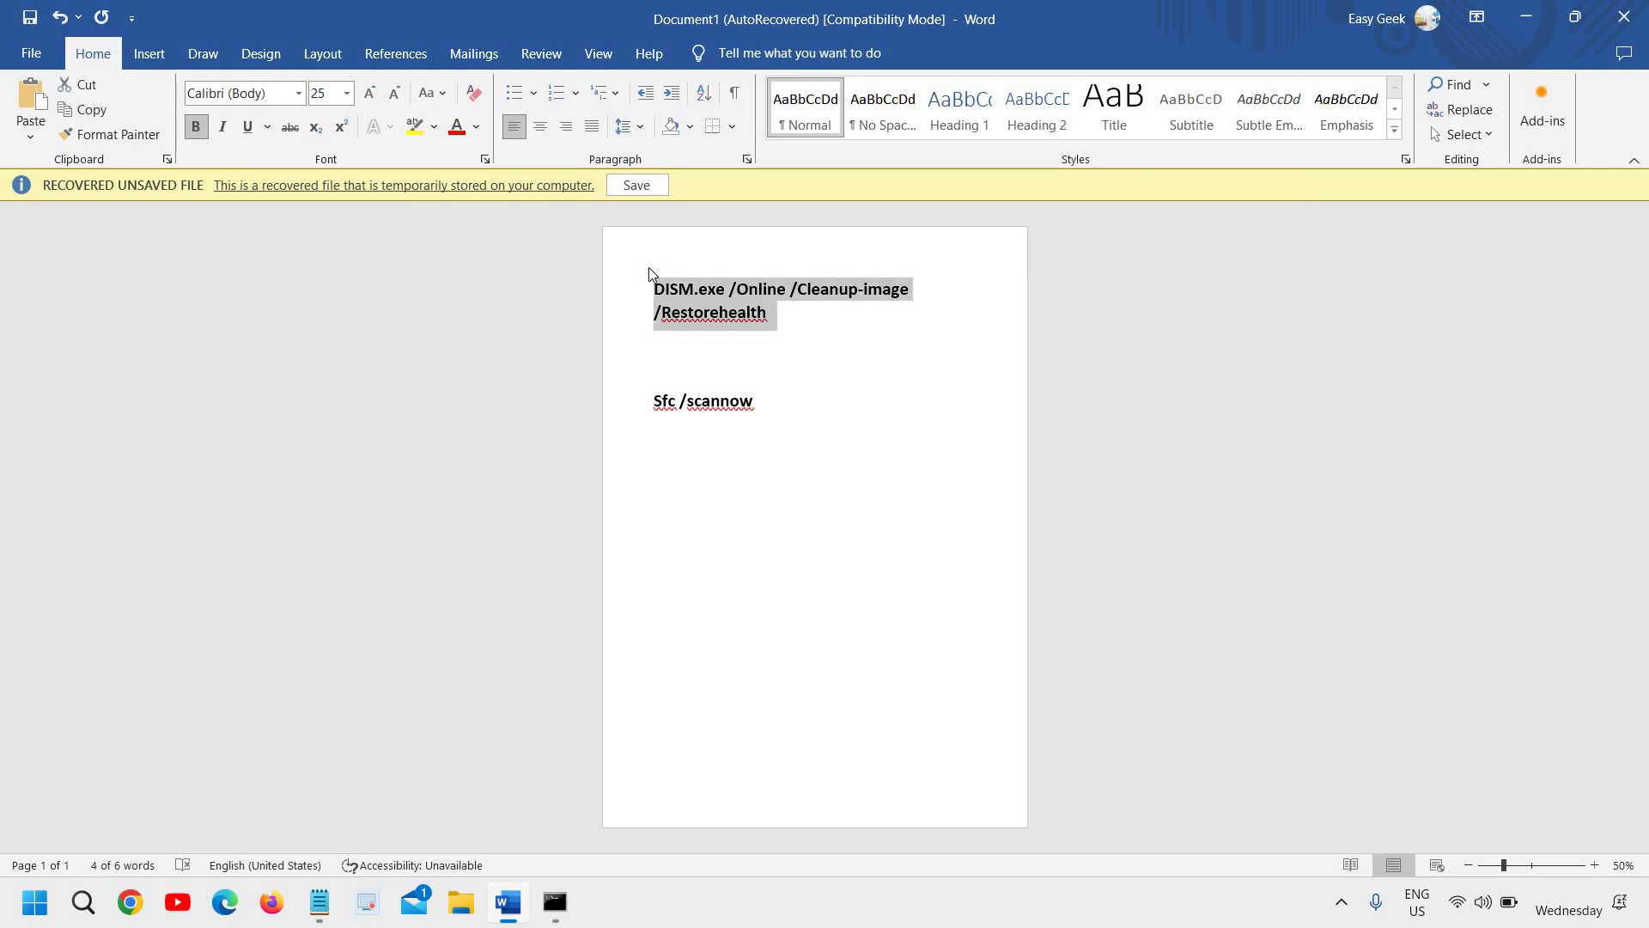
key("alt+Tab")
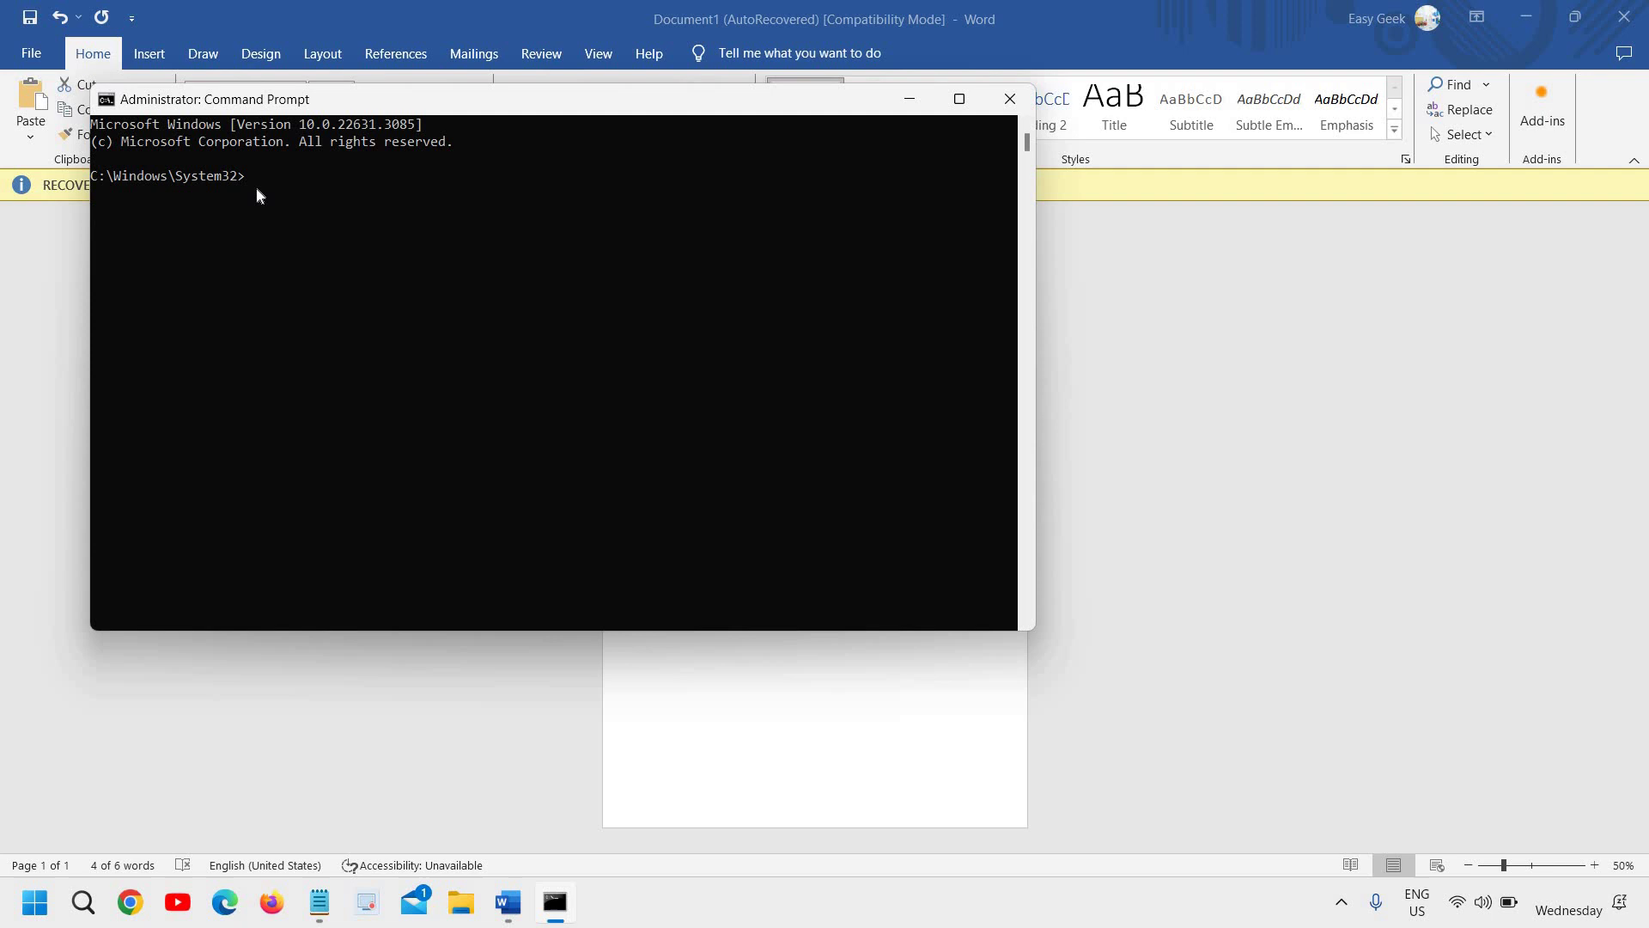
right_click(256, 187)
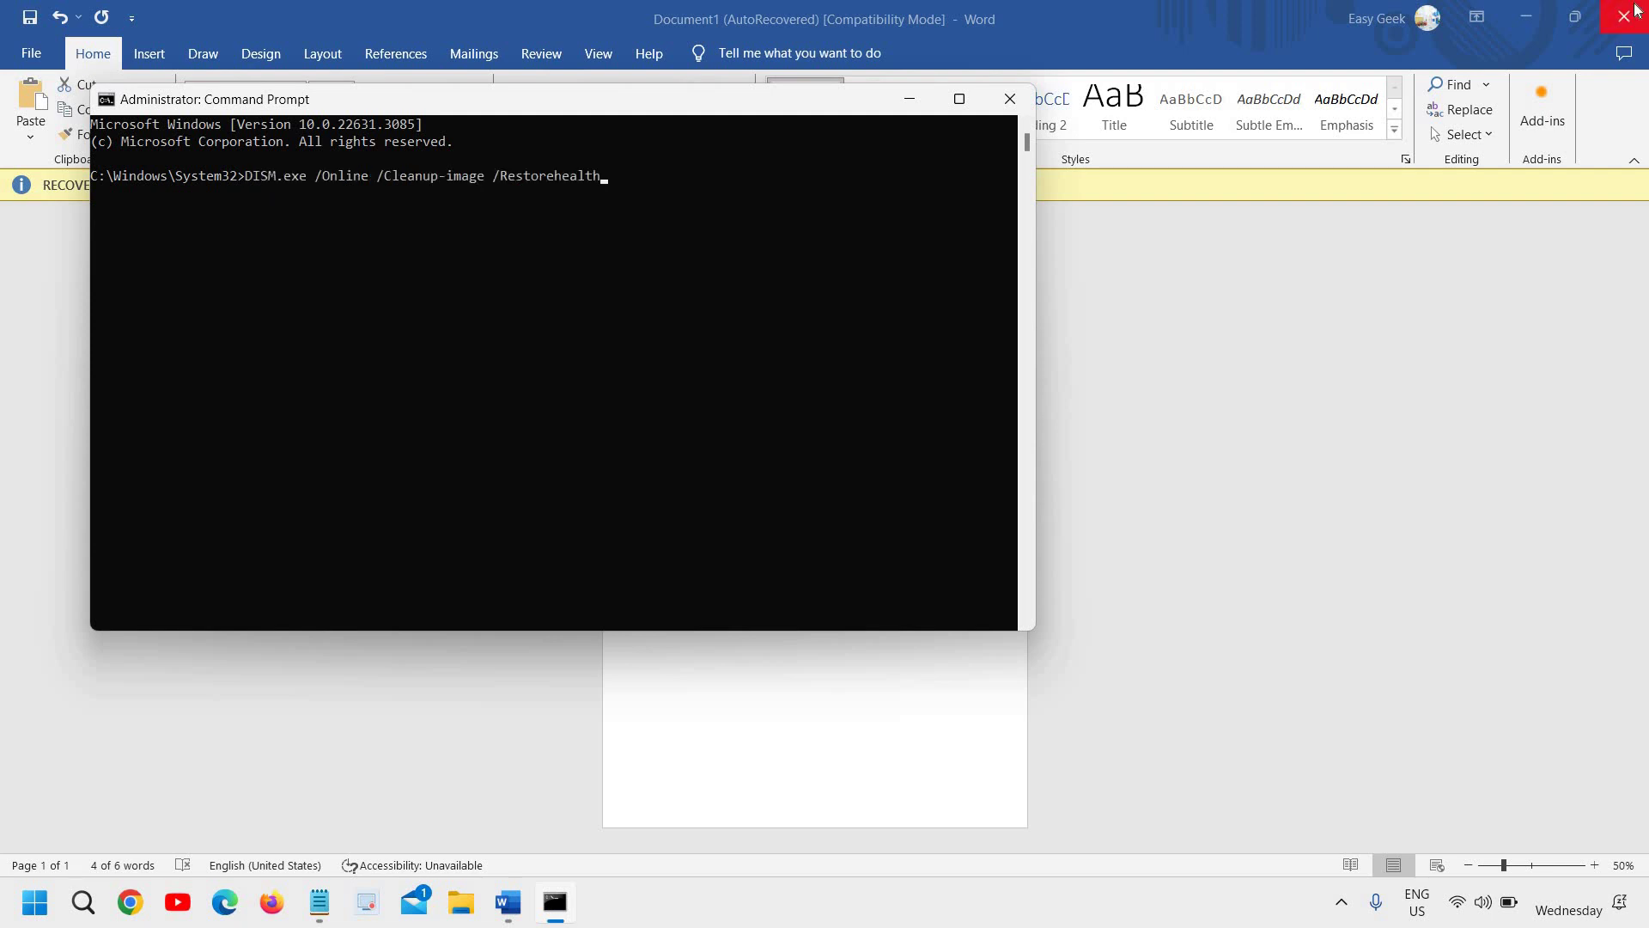
left_click(1527, 17)
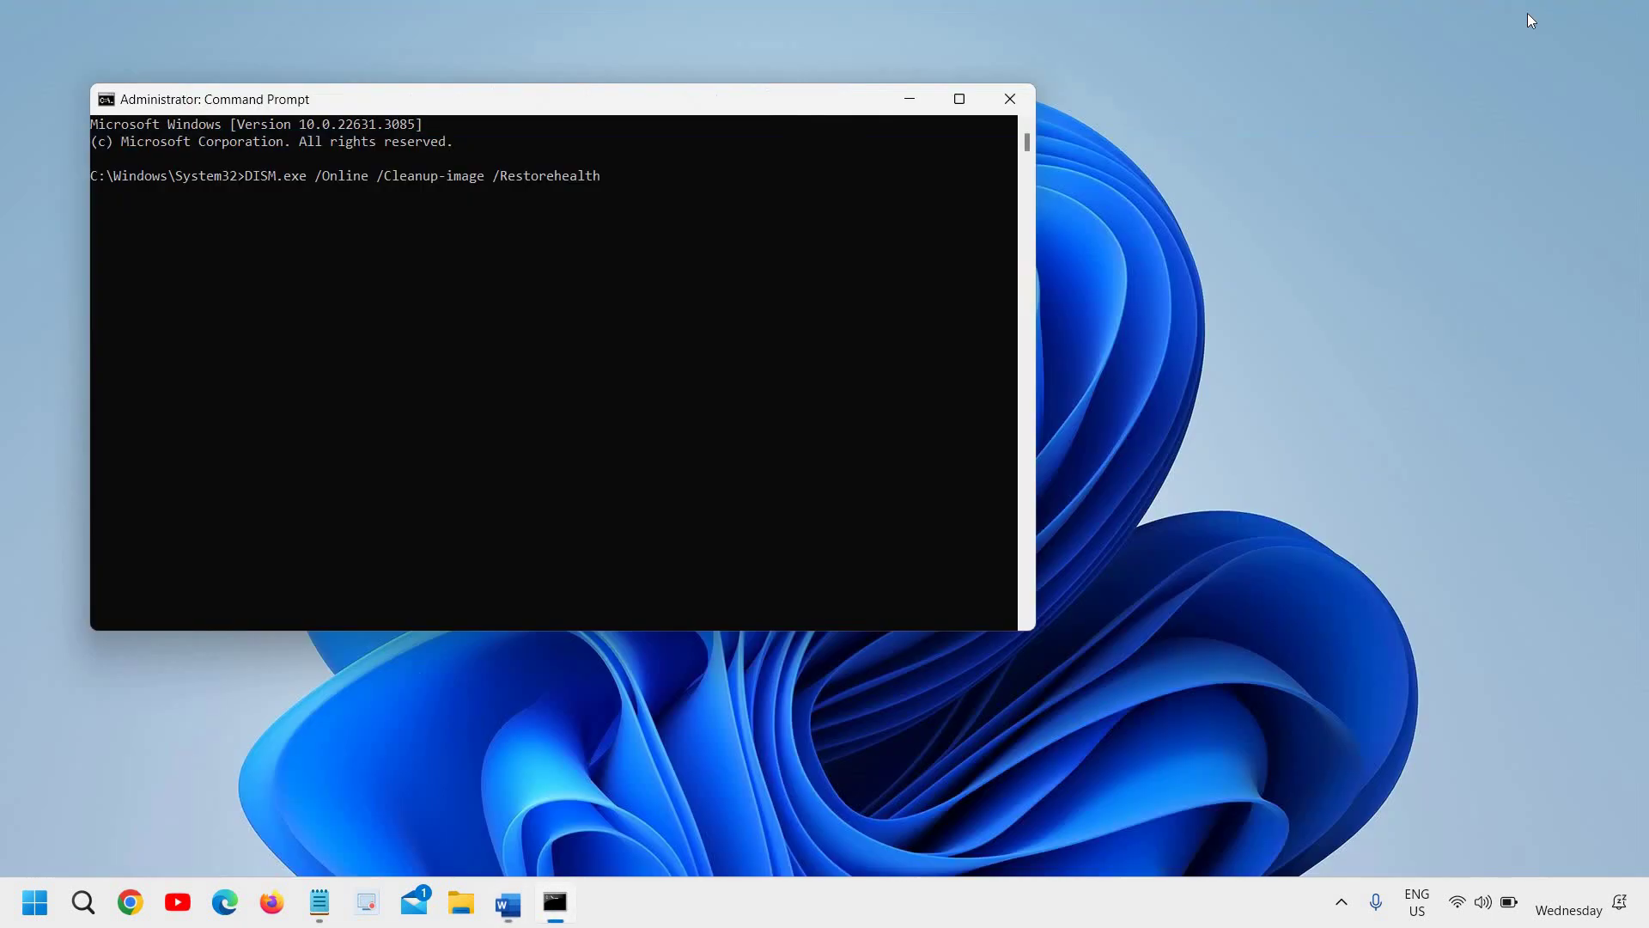
Run the DISM RestoreHealth command, then close Command Prompt at about 17%
key("Return")
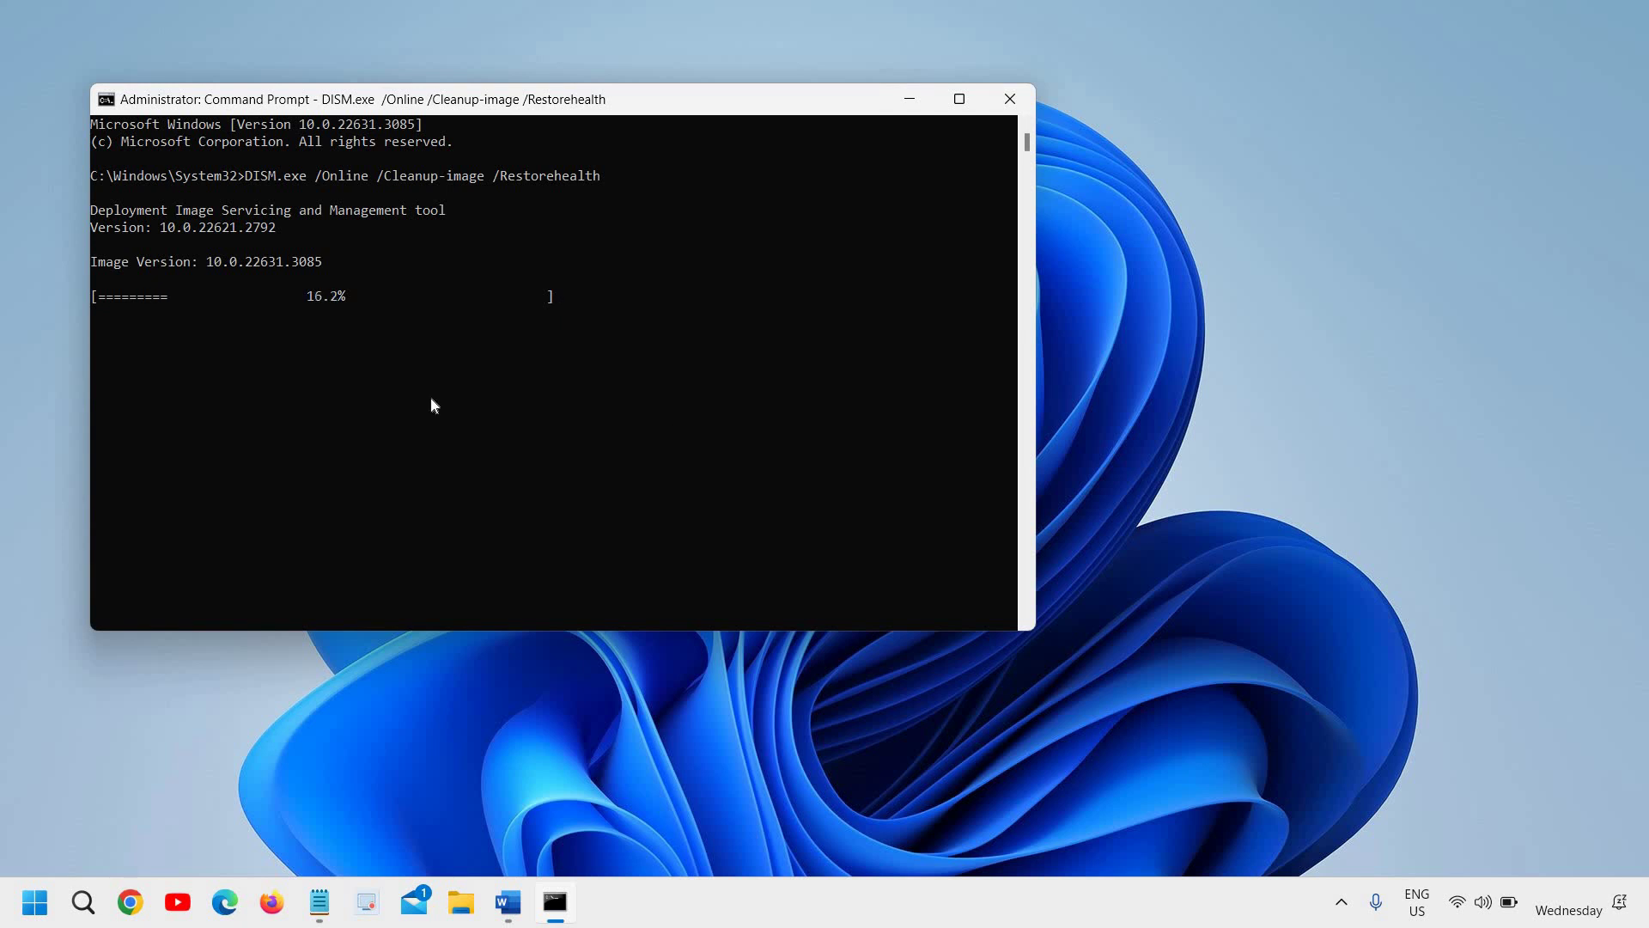
left_click(1003, 101)
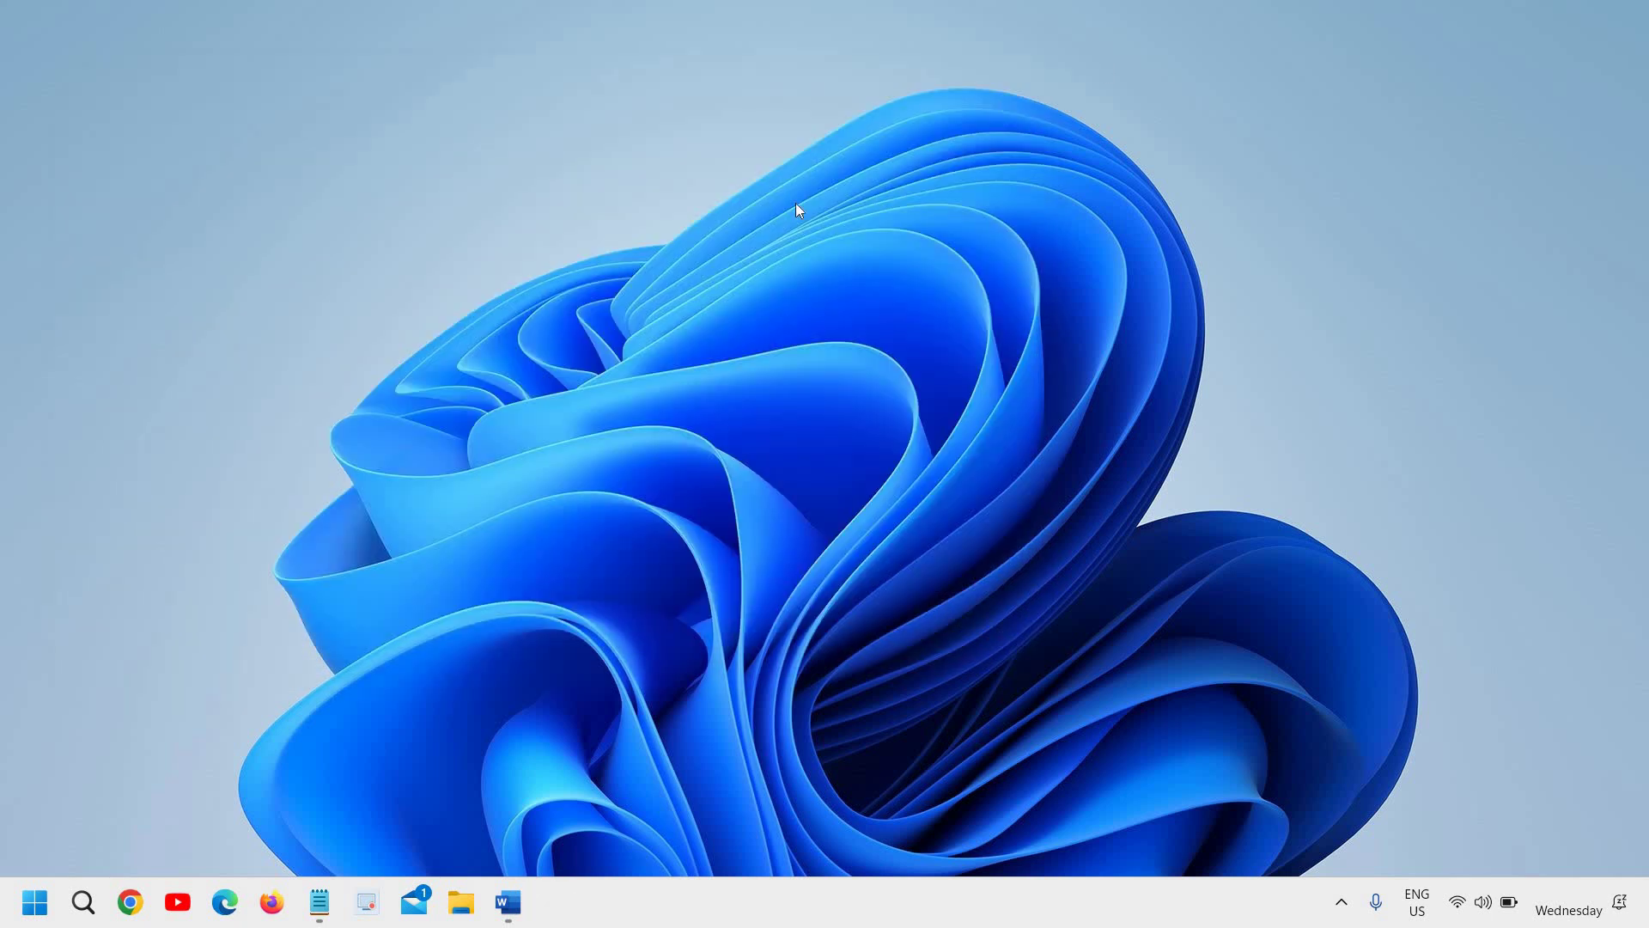
Run sfc /scannow in a new administrator Command Prompt
left_click(81, 907)
type("cm")
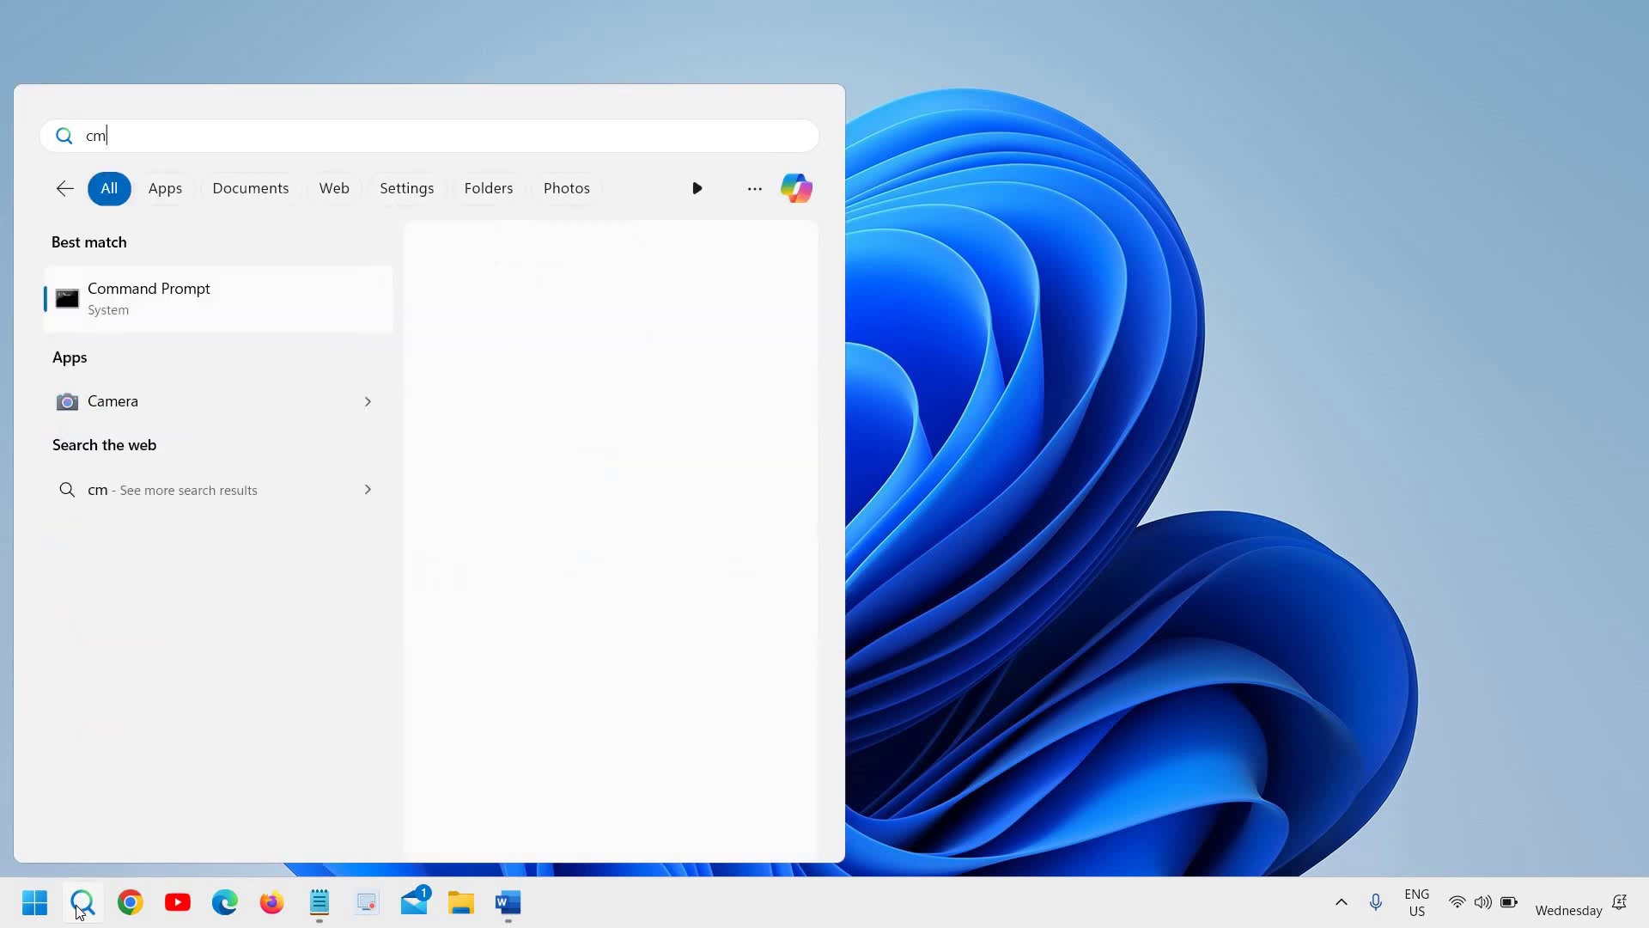
type("d")
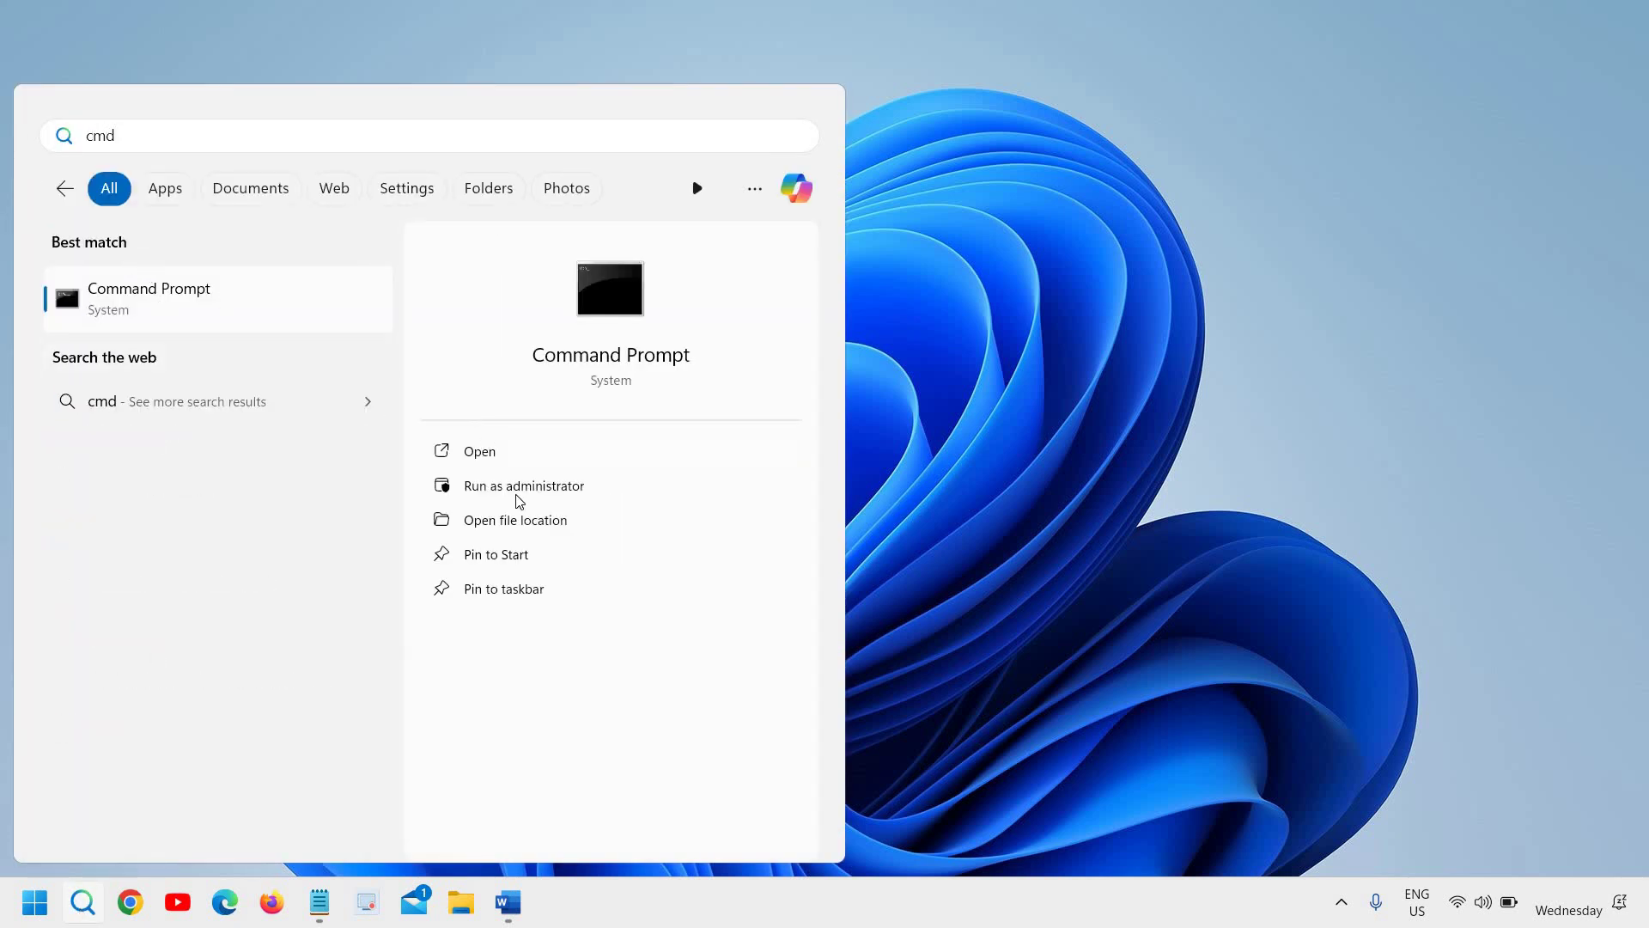
left_click(516, 496)
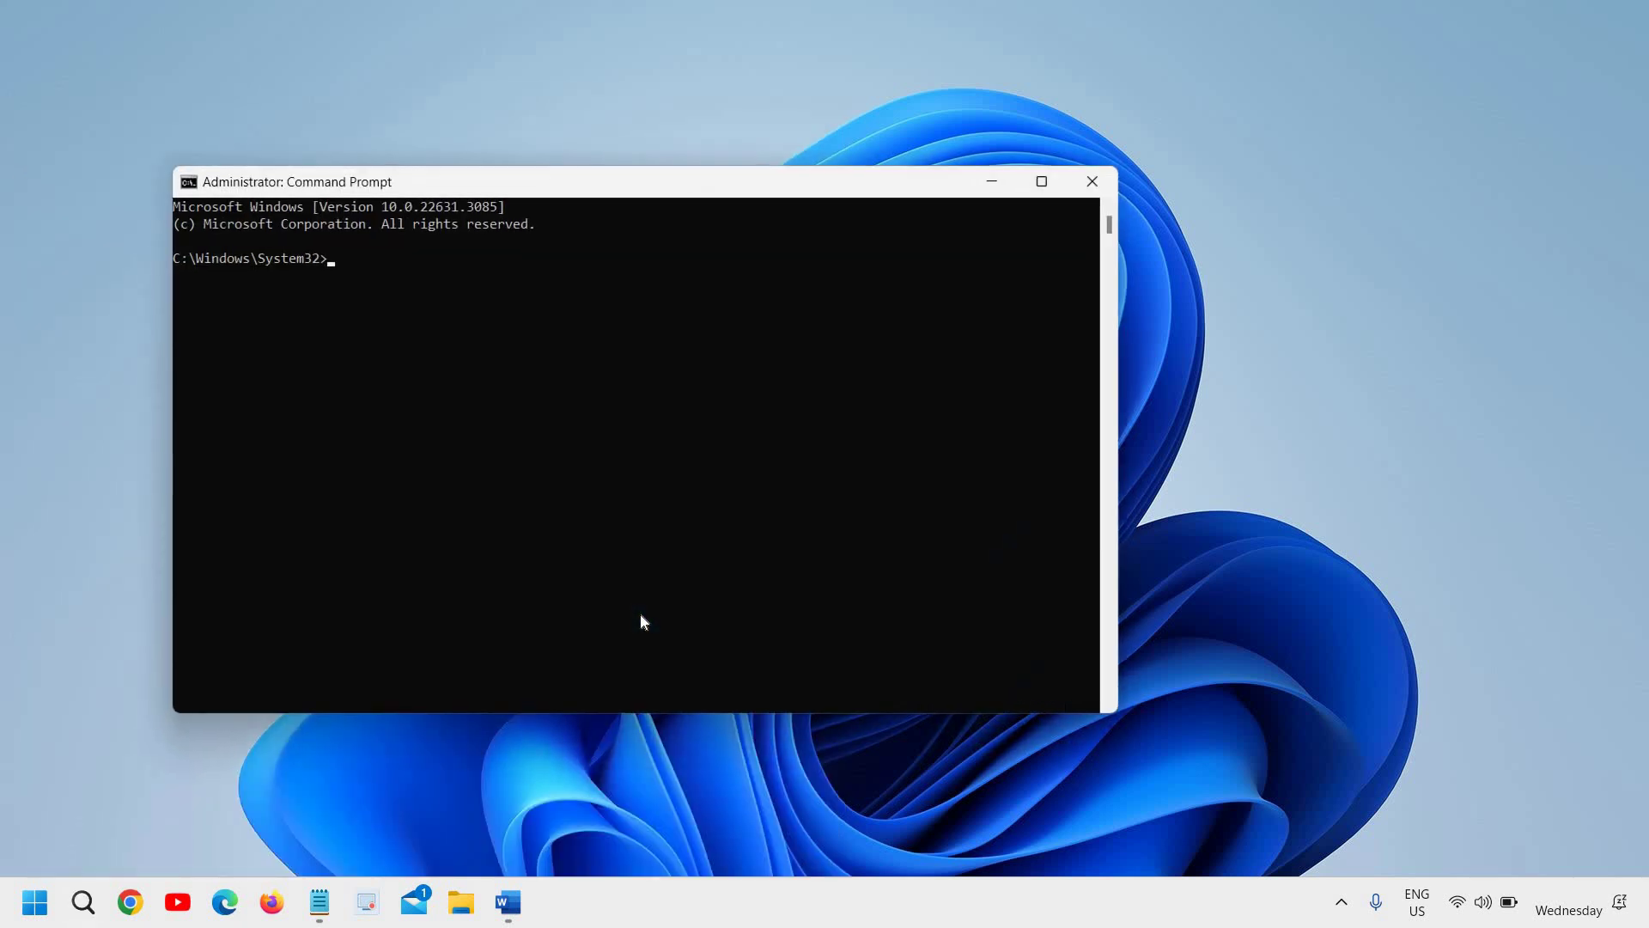
type("s")
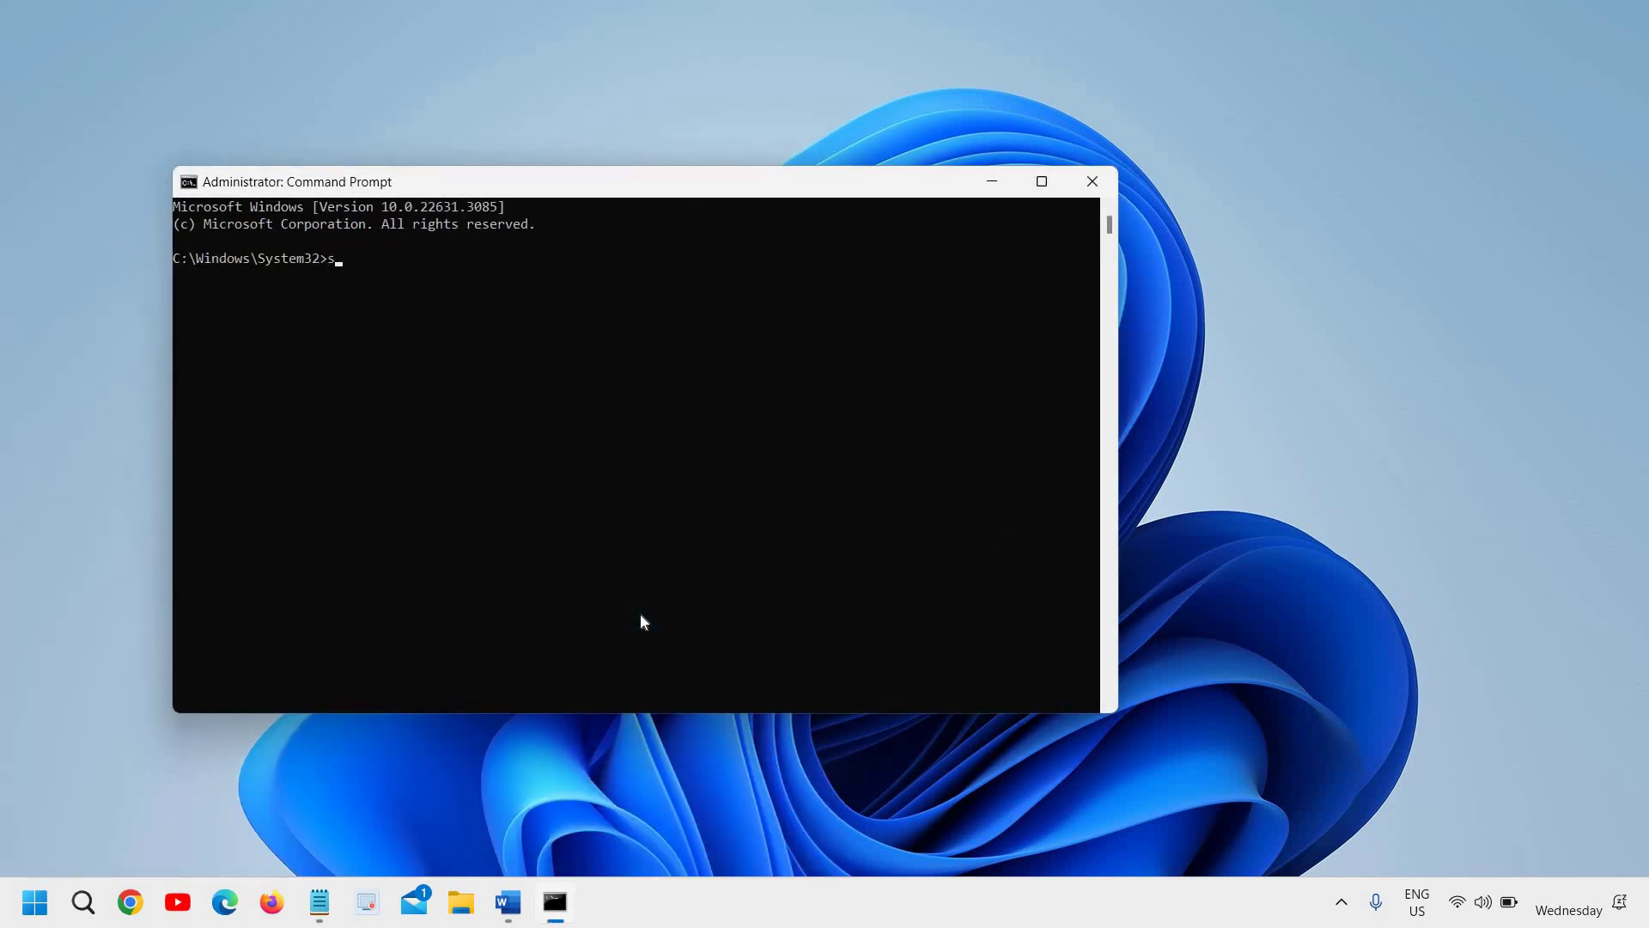
type("fc /")
type("sc")
type("annow")
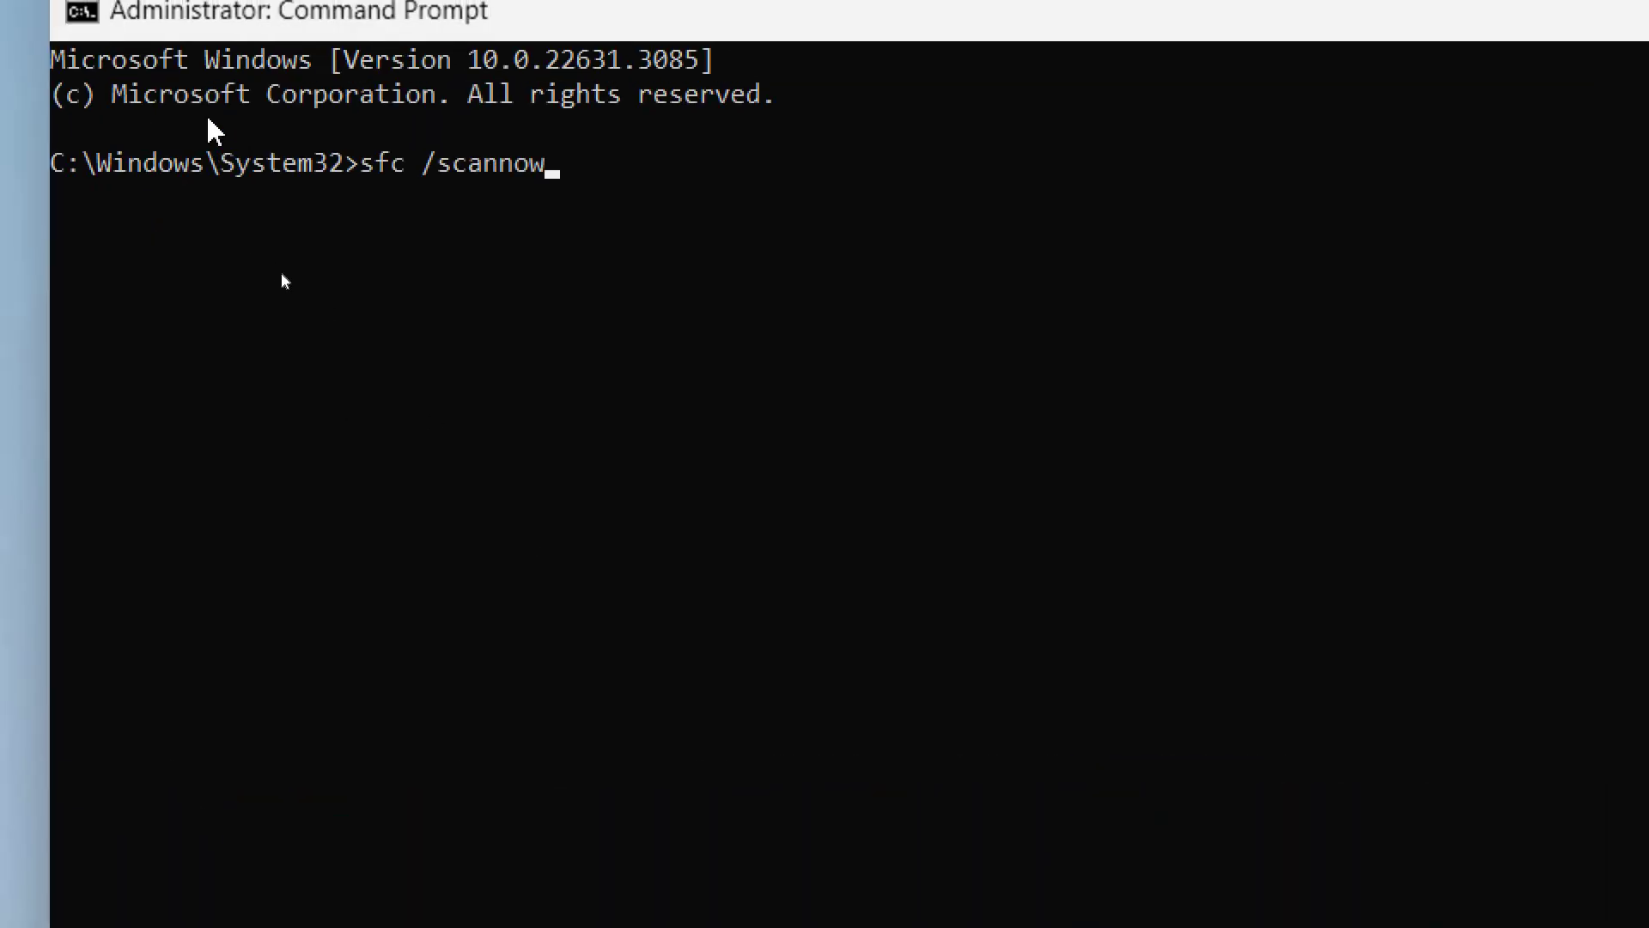
key("Return")
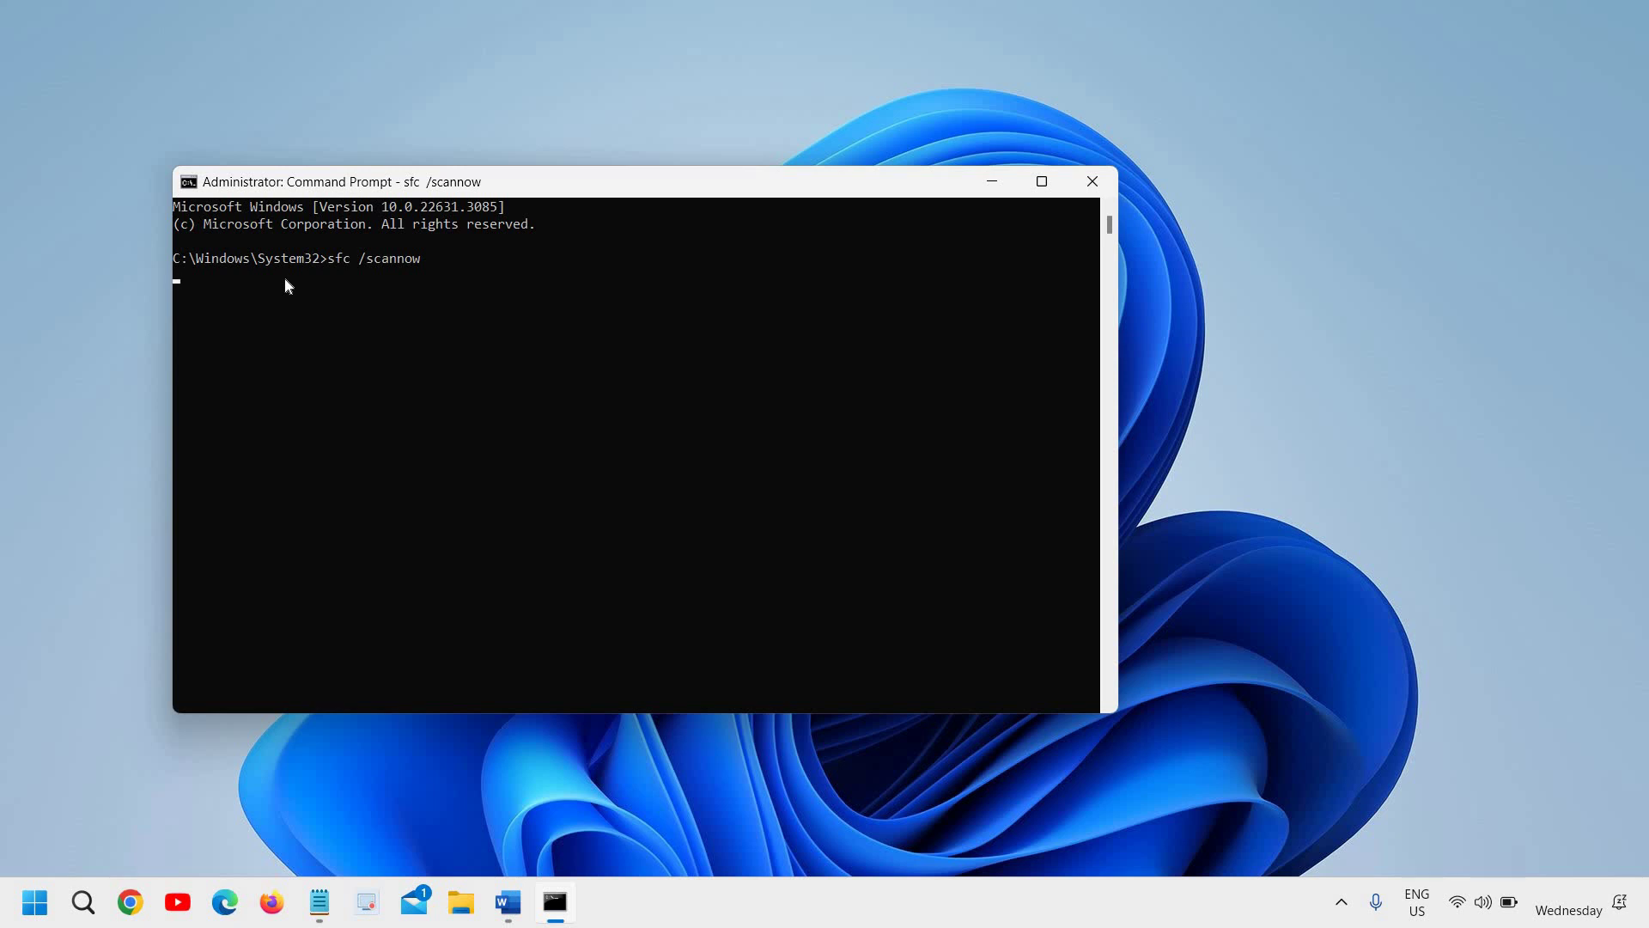
After a brief search for 'windows', minimize the running sfc Command Prompt to the taskbar
left_click(83, 902)
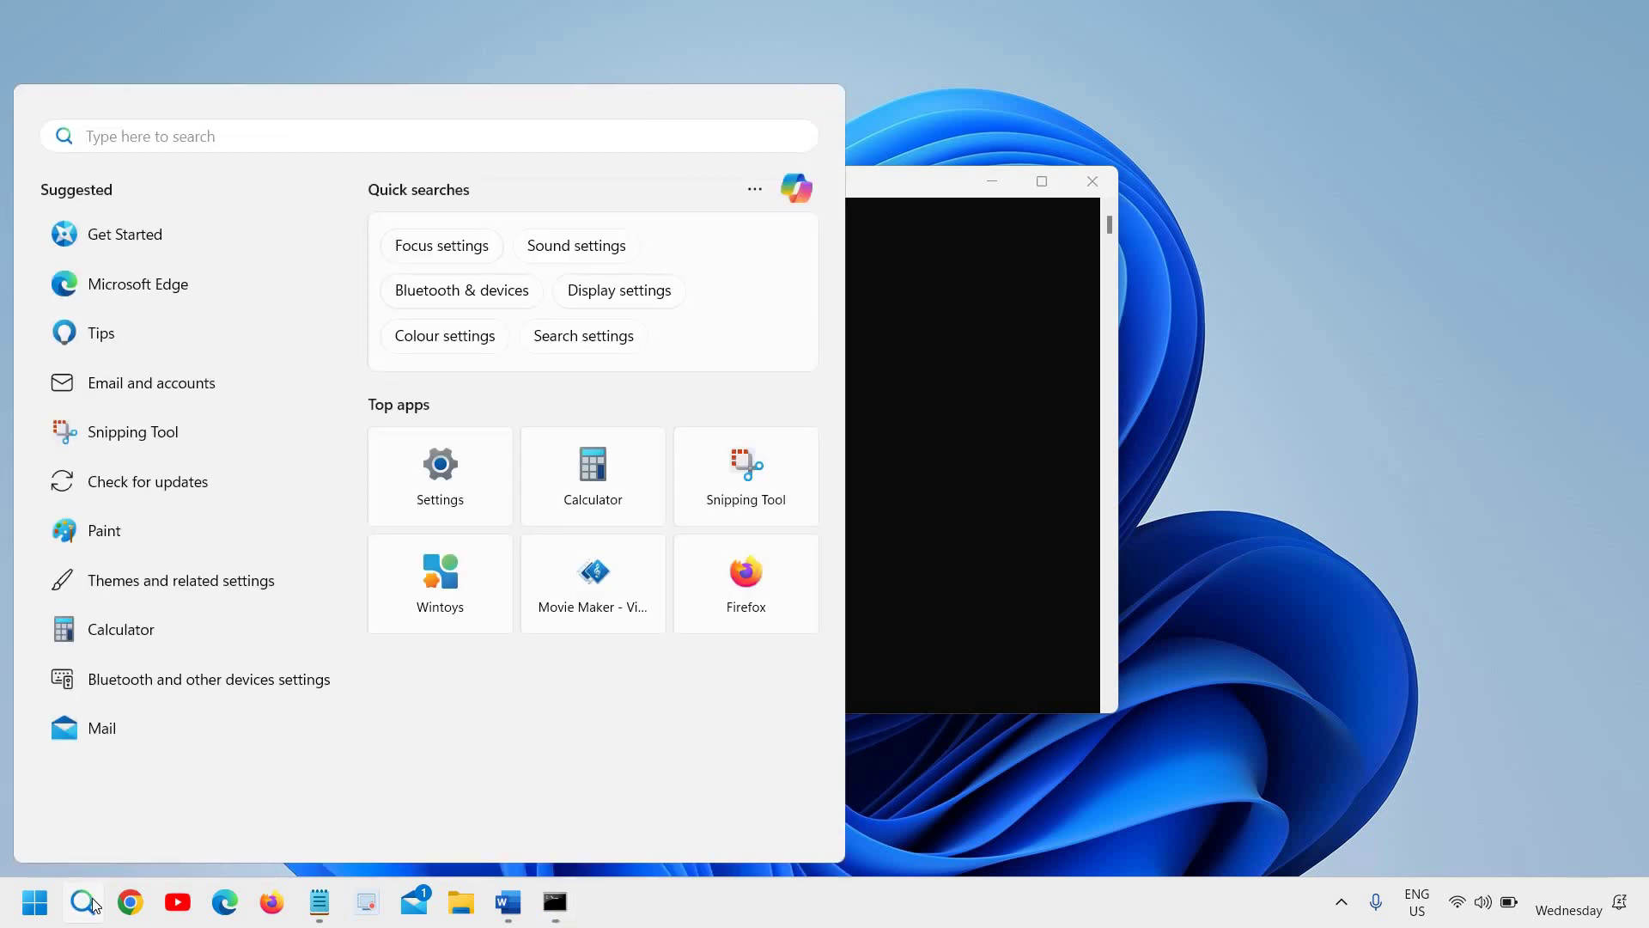
type("windows")
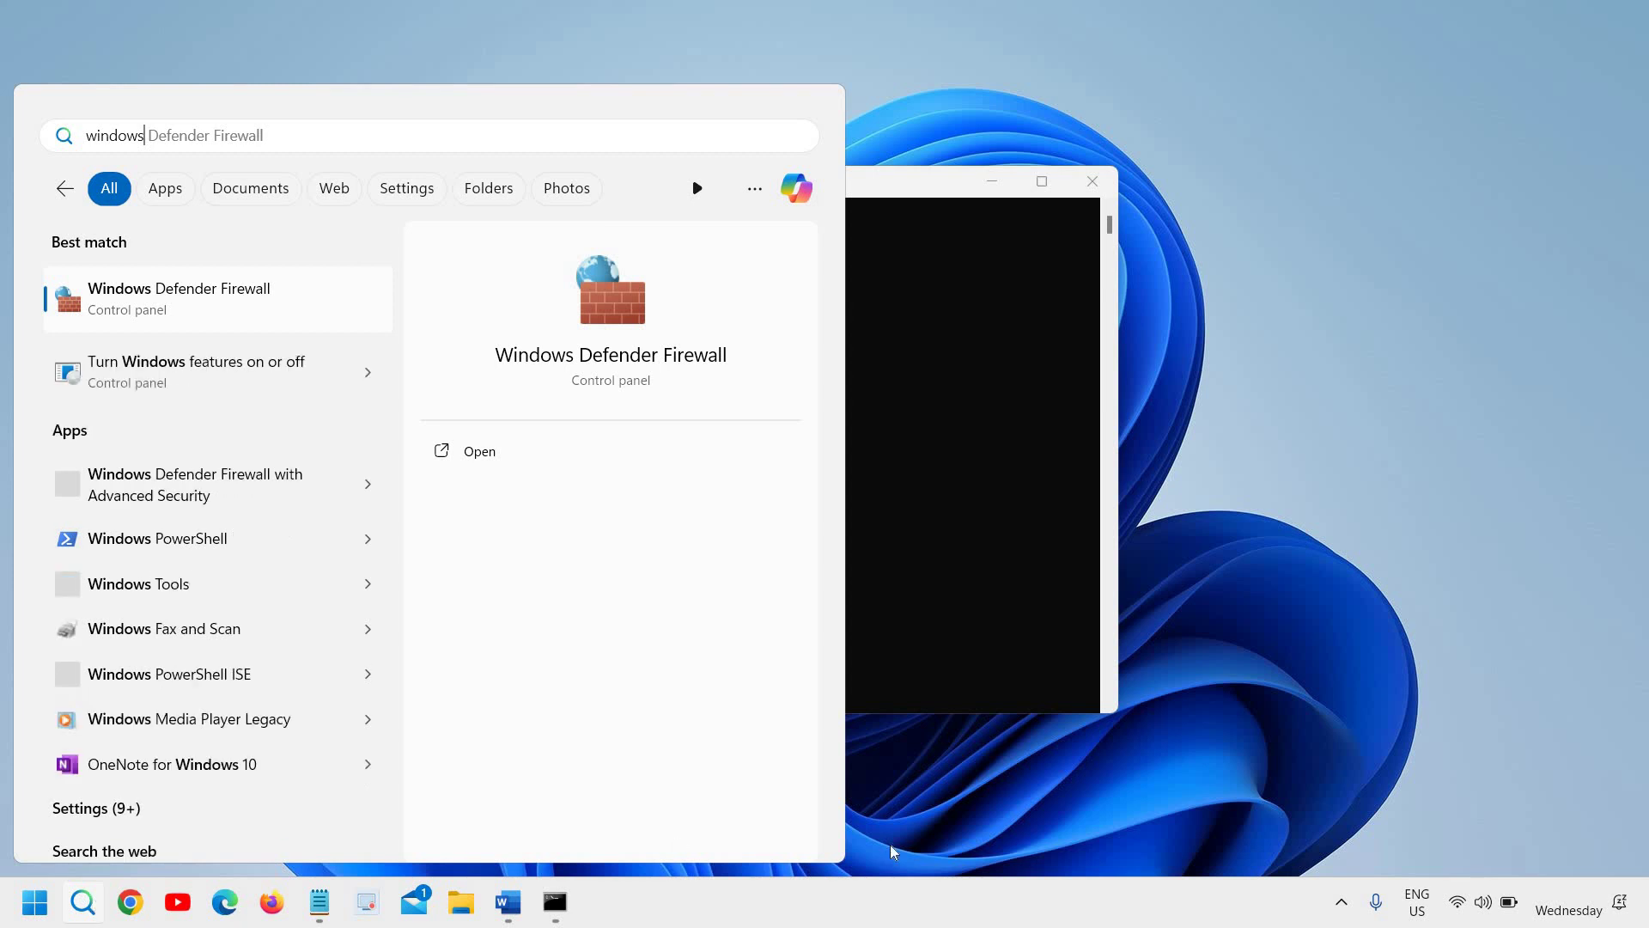
left_click(907, 626)
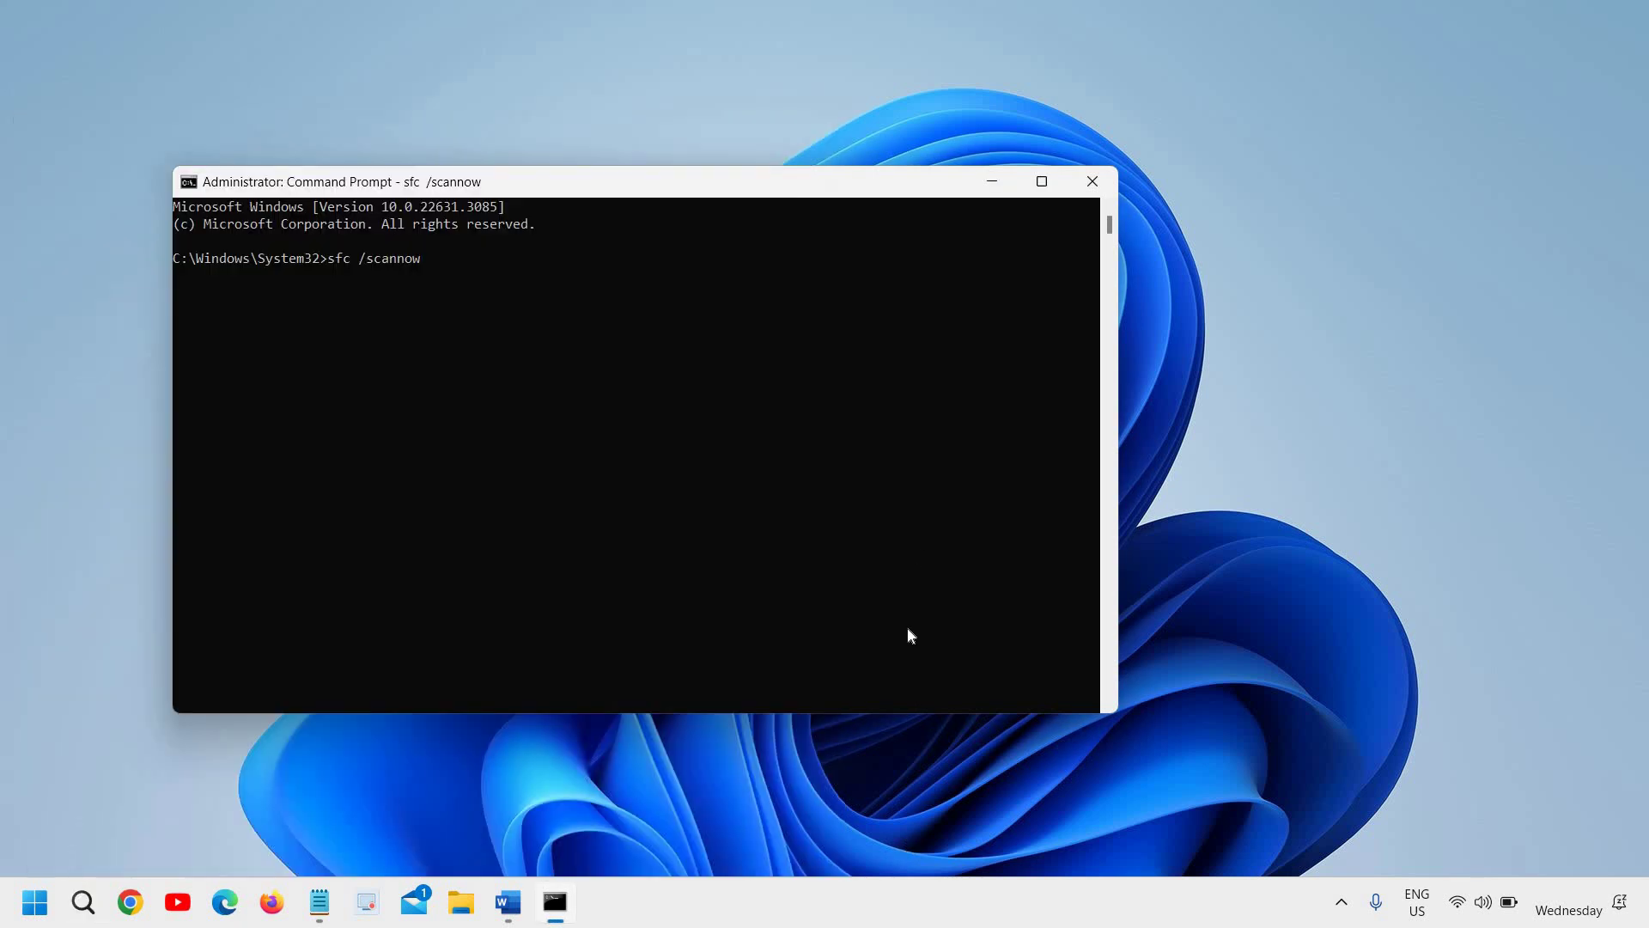
left_click(992, 185)
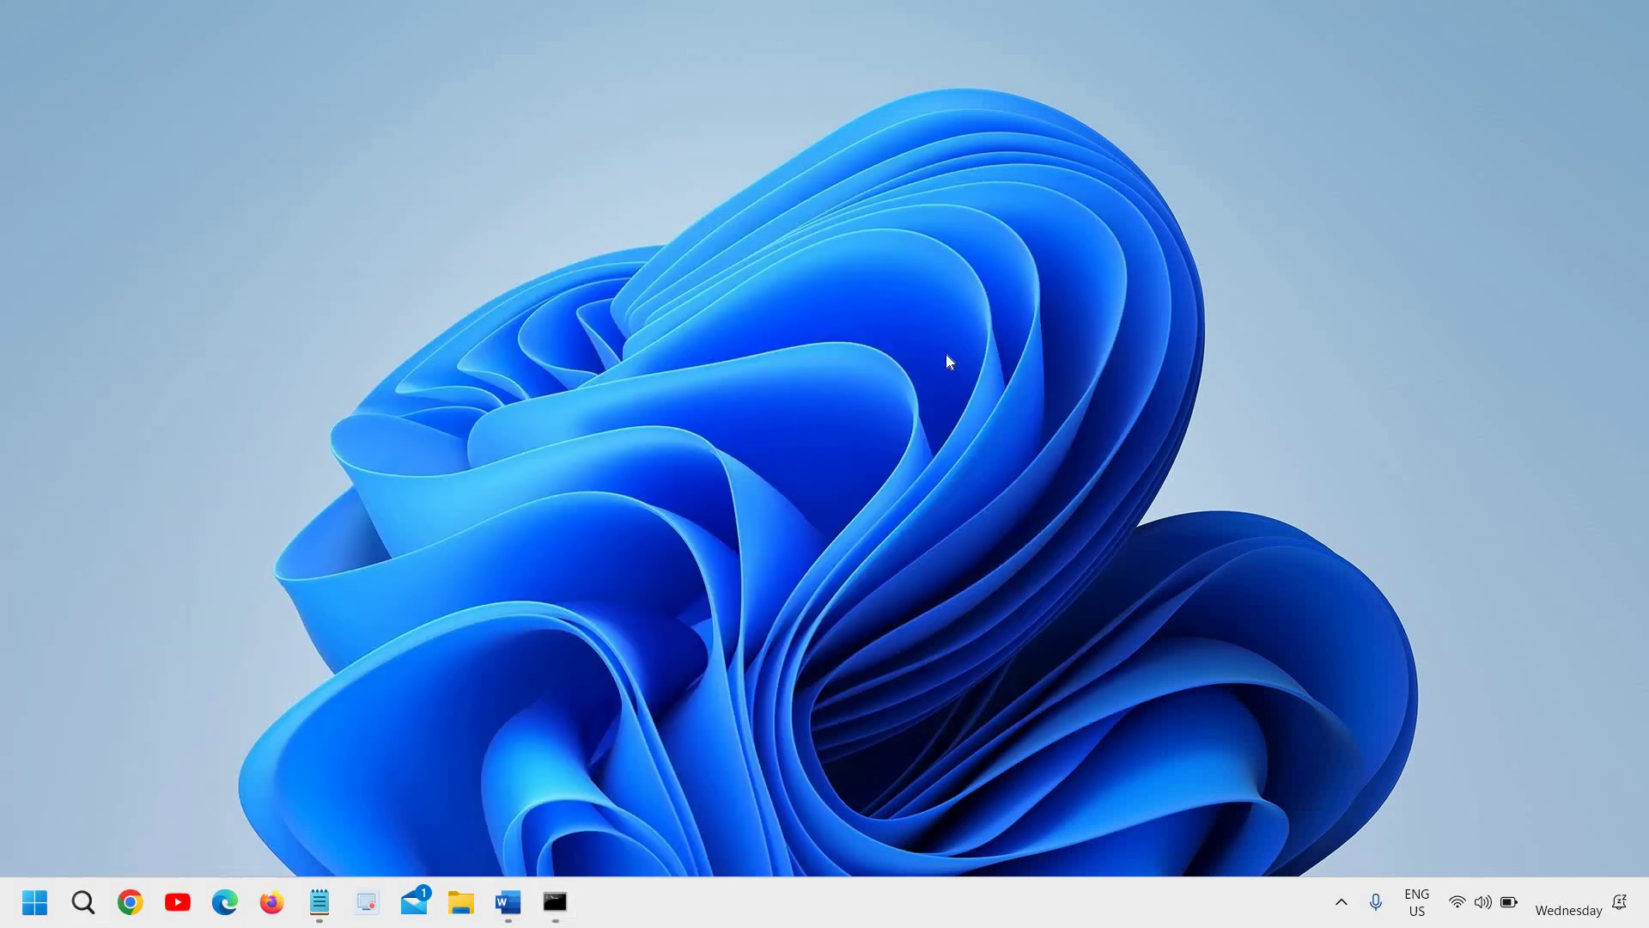